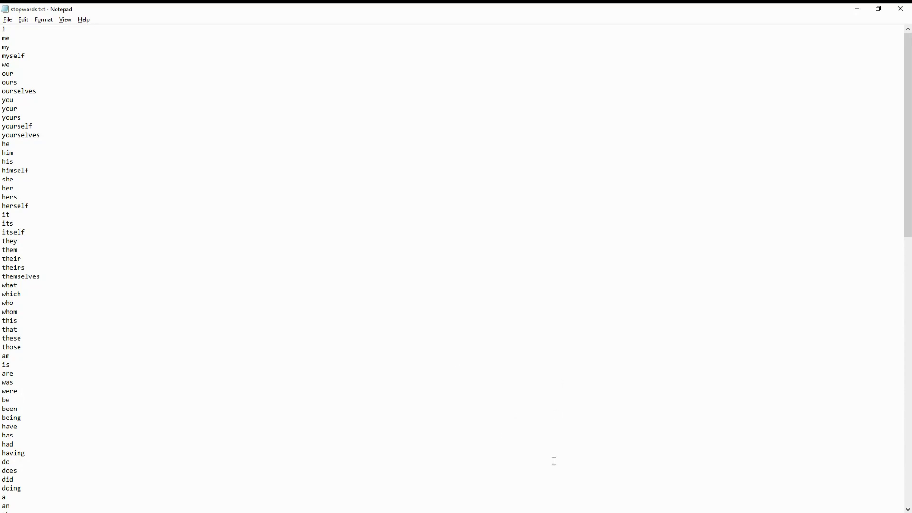
# Switch to Tableau Public, connect to the text file tweets_becoming.csv, and widen its Text column in the data preview.
pyautogui.hotkey('alt', 'Tab')
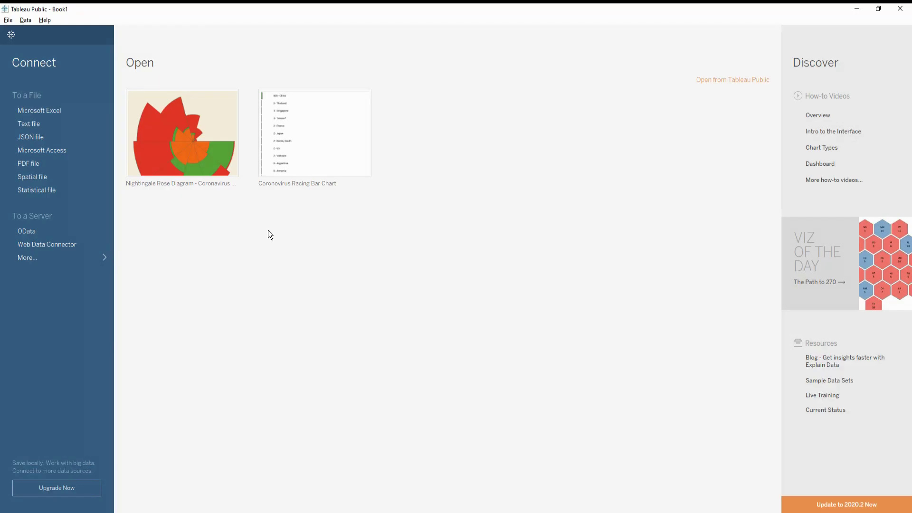
pyautogui.click(36, 124)
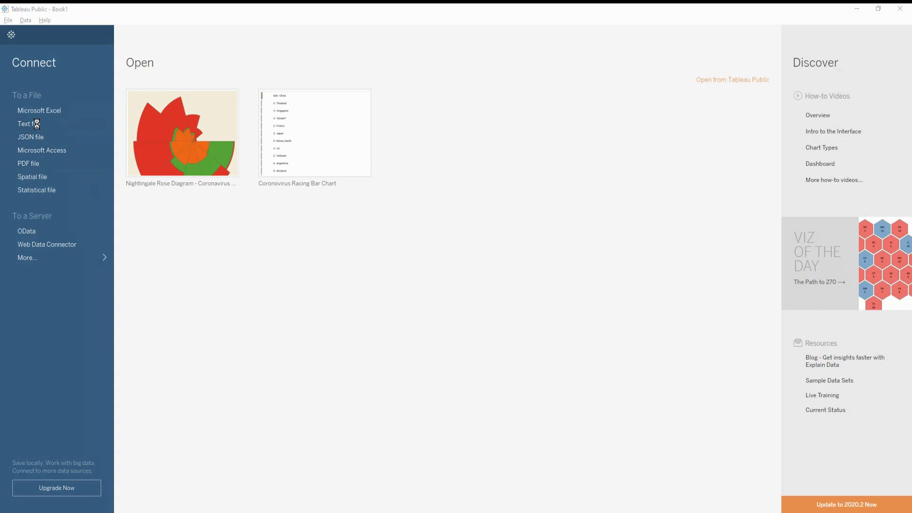
pyautogui.click(330, 316)
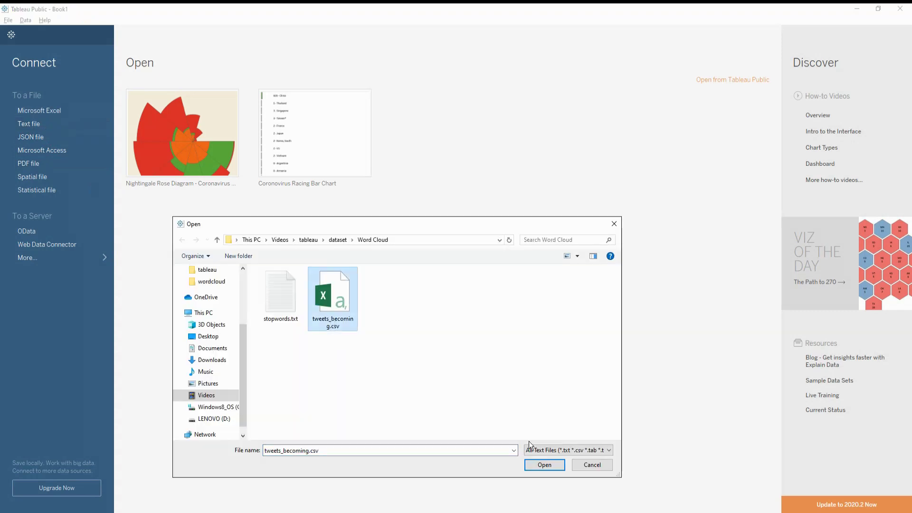
pyautogui.click(544, 465)
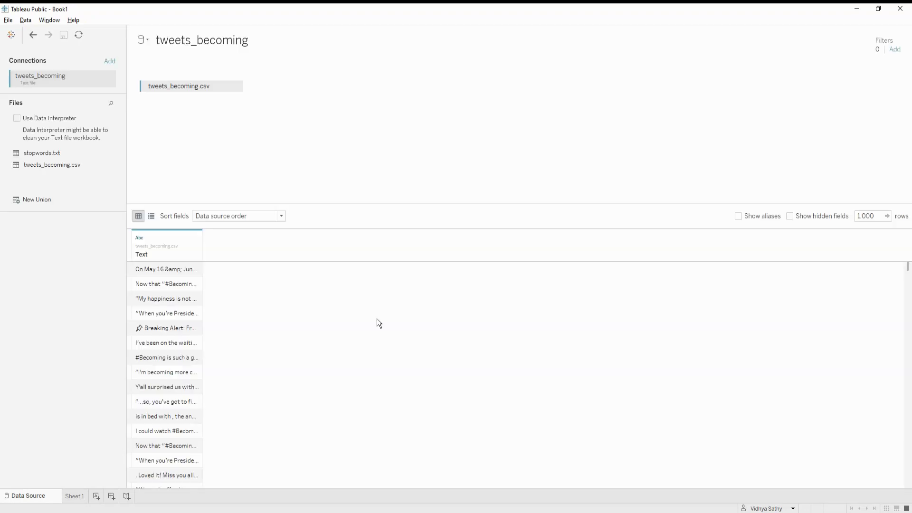
pyautogui.moveTo(202, 237); pyautogui.dragTo(526, 337)
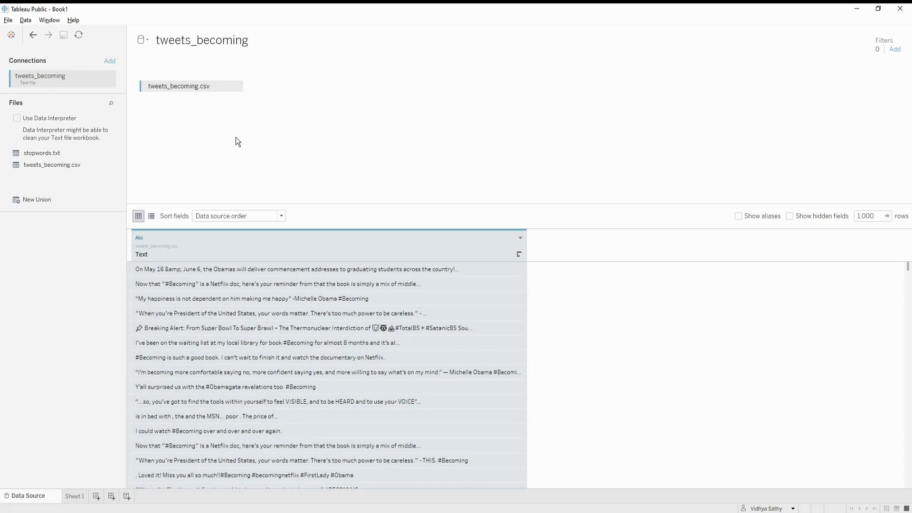
# Set the tweets_becoming.csv field separator to Space and the text qualifier to None, and narrow the Text column.
pyautogui.click(238, 89)
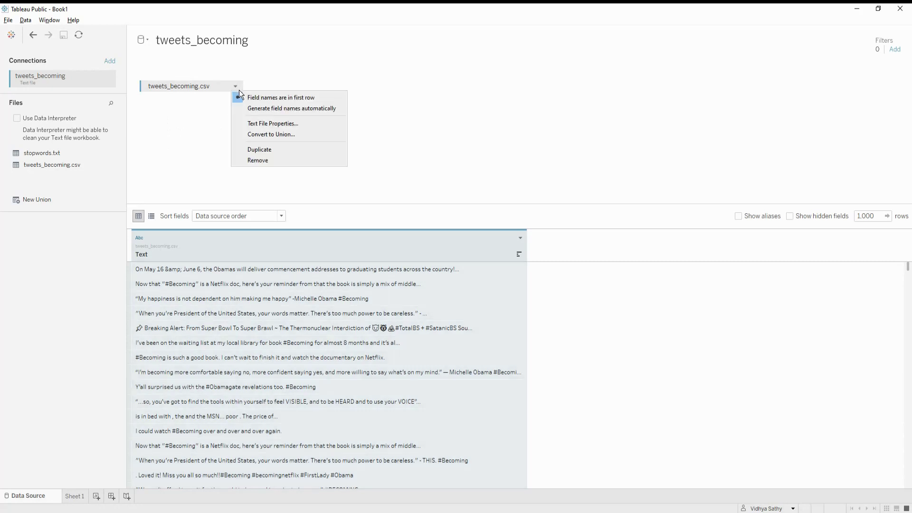
pyautogui.click(252, 123)
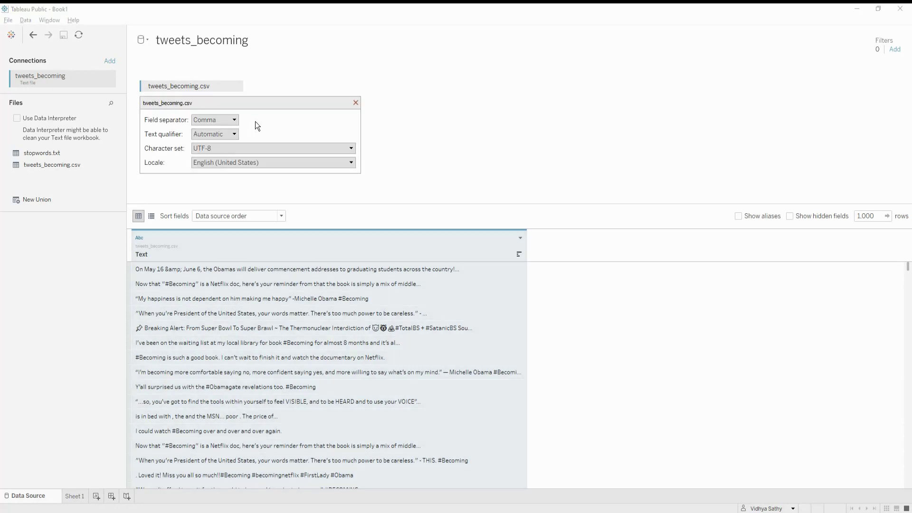
pyautogui.click(232, 121)
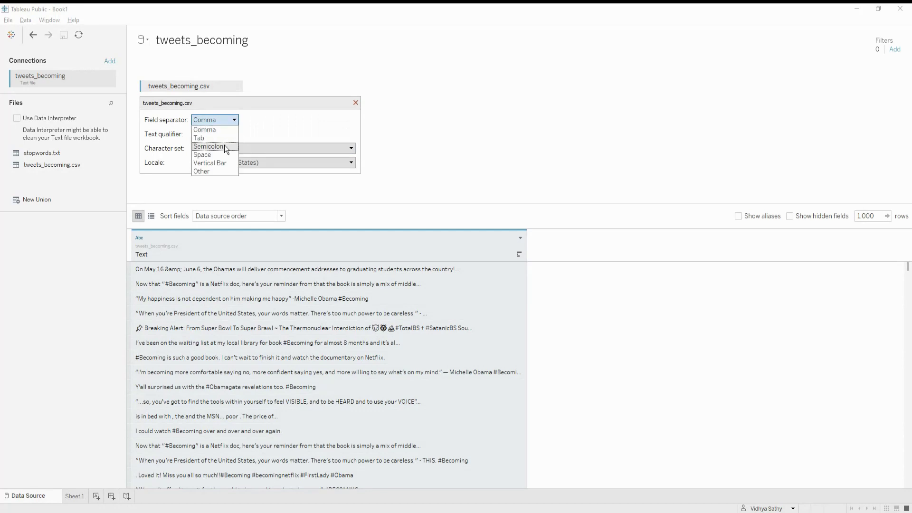
pyautogui.click(223, 155)
pyautogui.click(230, 135)
pyautogui.click(224, 170)
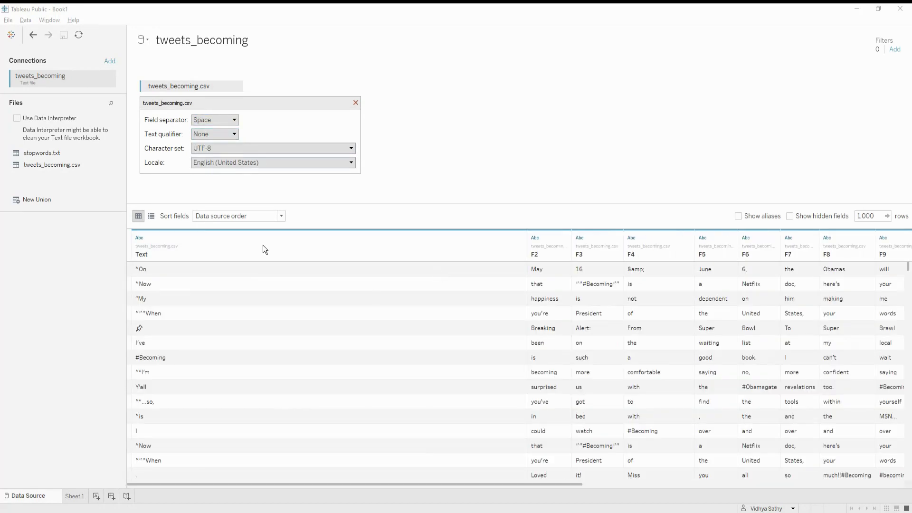
pyautogui.moveTo(528, 239); pyautogui.dragTo(172, 250)
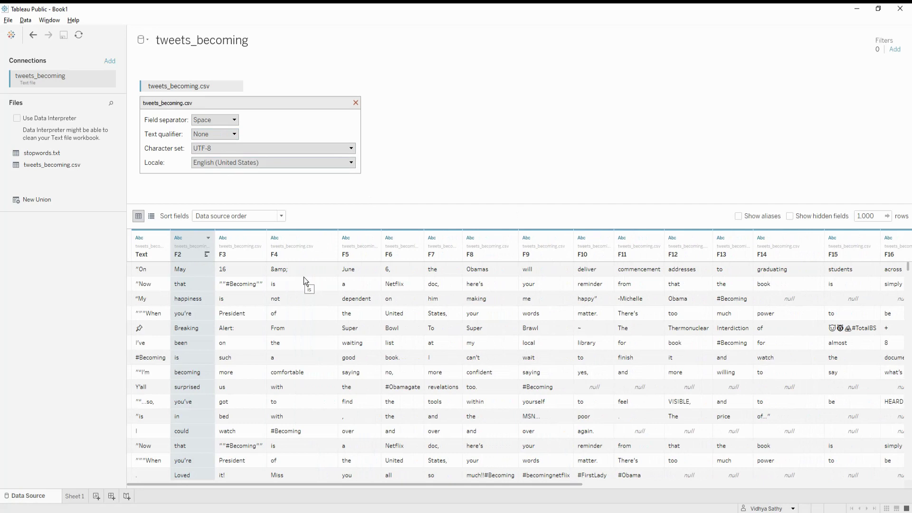
# Pivot all columns of the tweets data, from Text through F29, into field names and values.
pyautogui.click(145, 252)
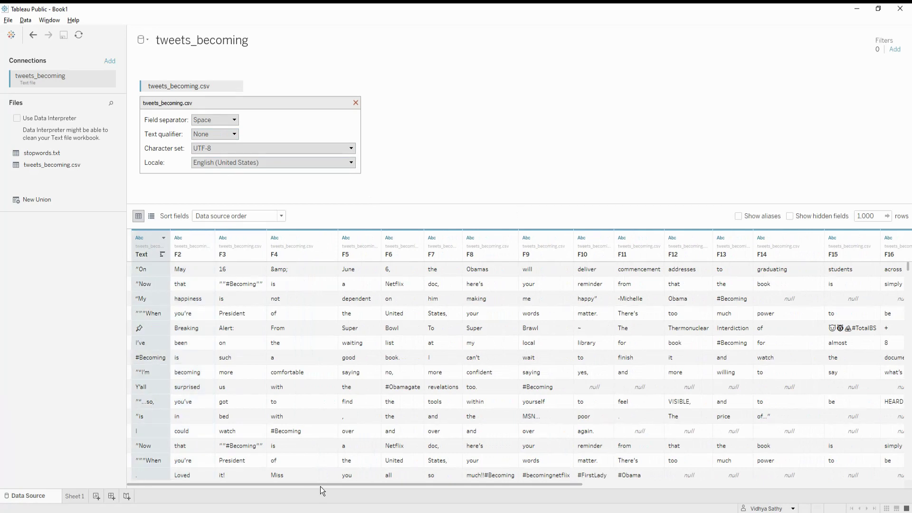
pyautogui.moveTo(321, 485); pyautogui.dragTo(729, 510)
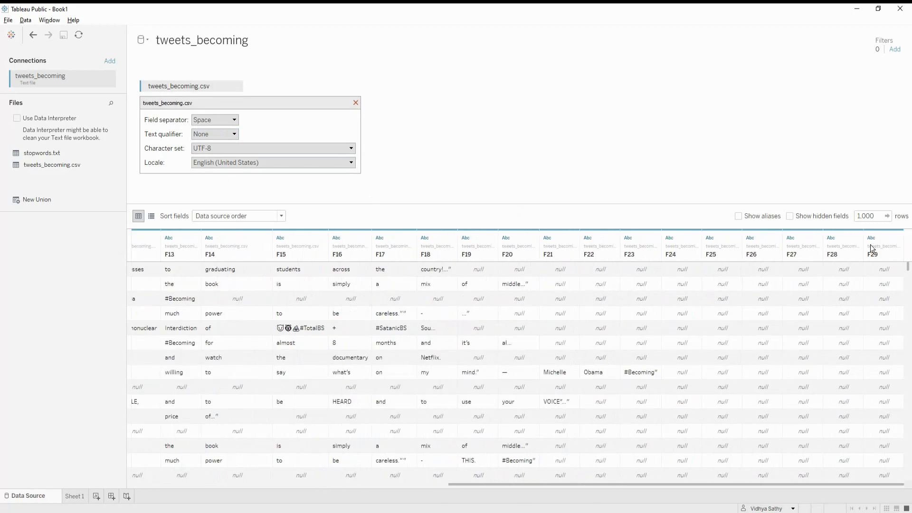
pyautogui.click(887, 236)
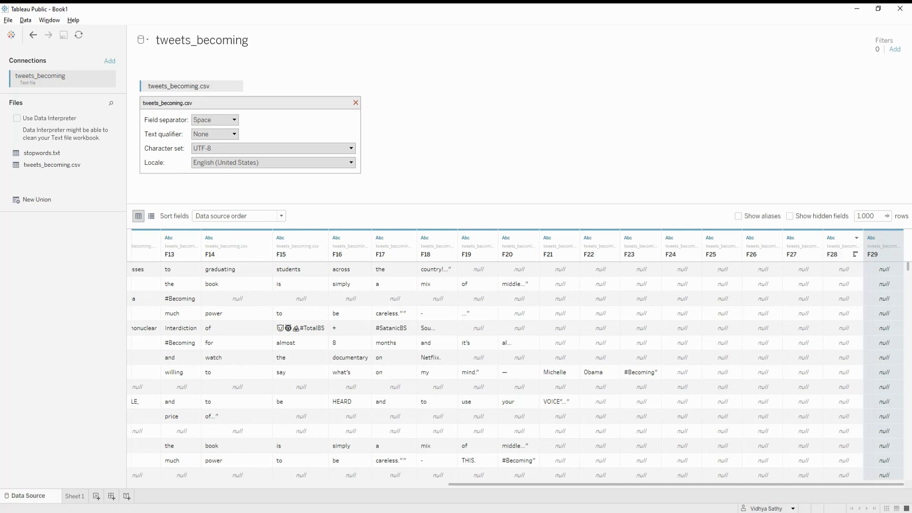
pyautogui.hotkey('ctrl', 'a')
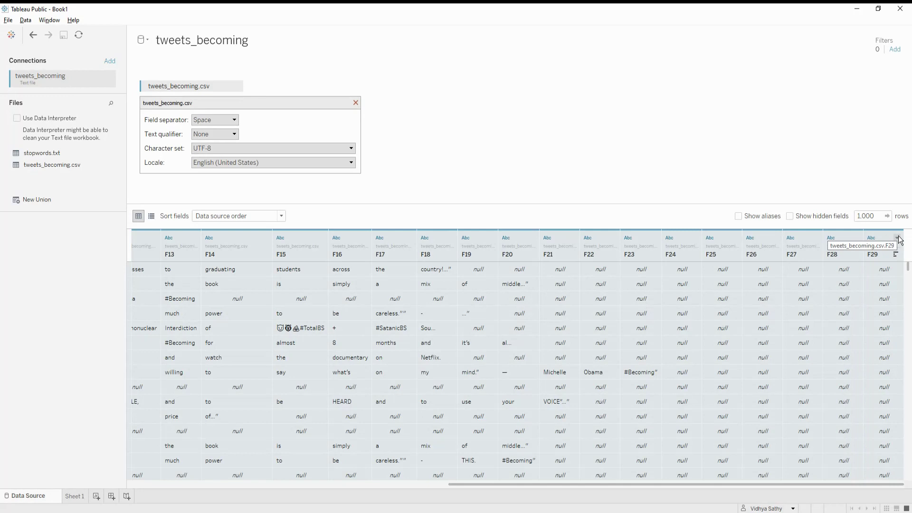
pyautogui.click(897, 238)
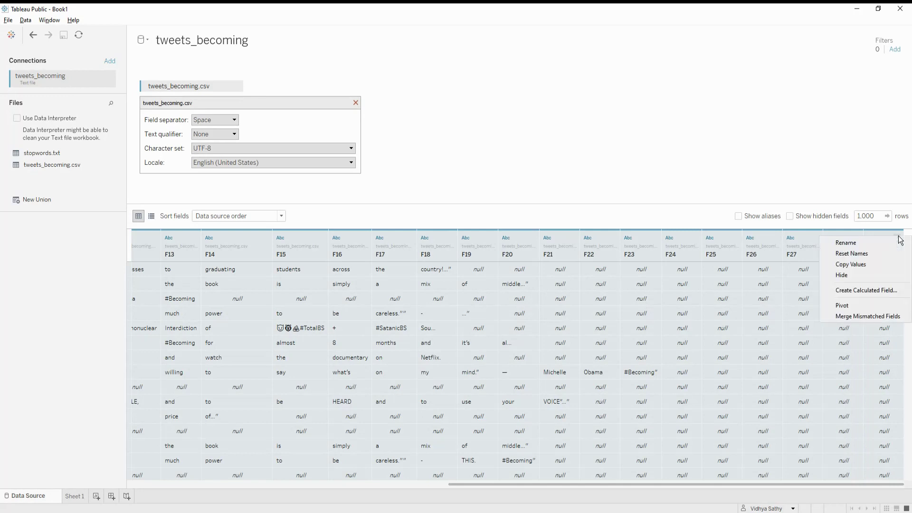
pyautogui.click(881, 304)
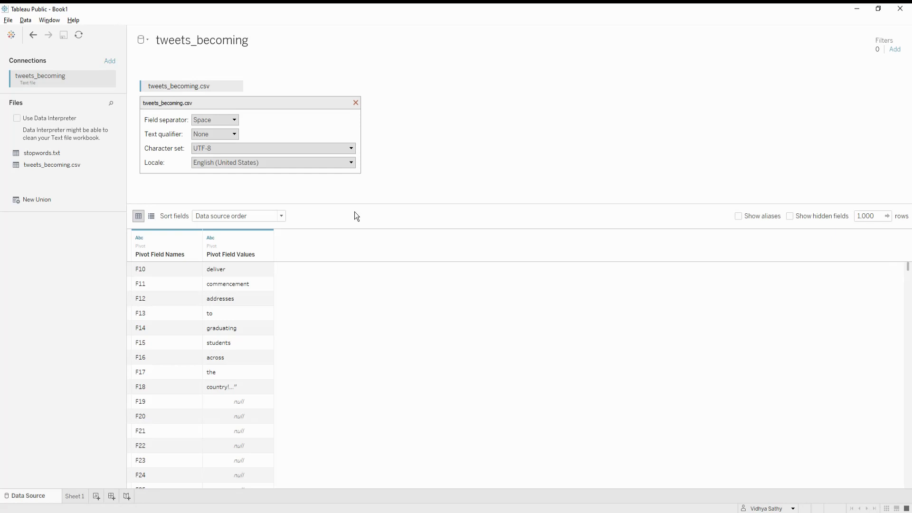
pyautogui.moveTo(908, 261); pyautogui.dragTo(911, 233)
pyautogui.click(258, 386)
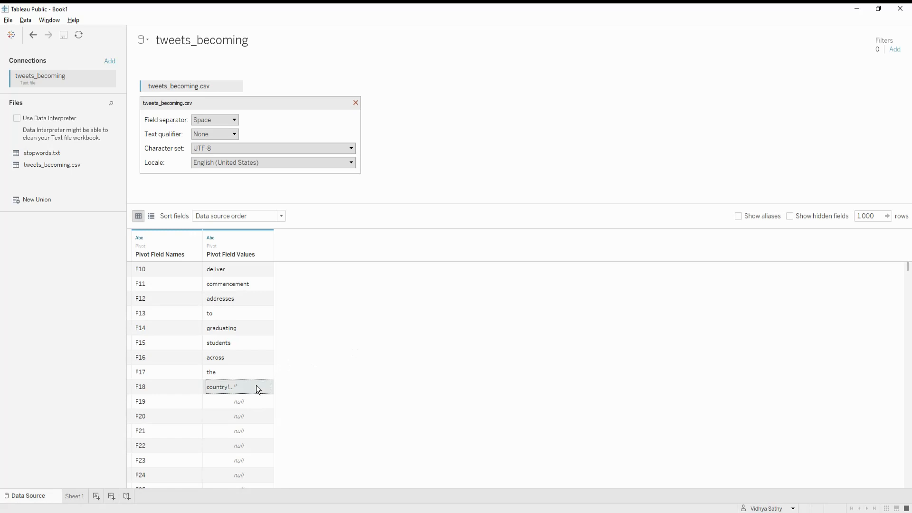
pyautogui.moveTo(908, 270); pyautogui.dragTo(909, 239)
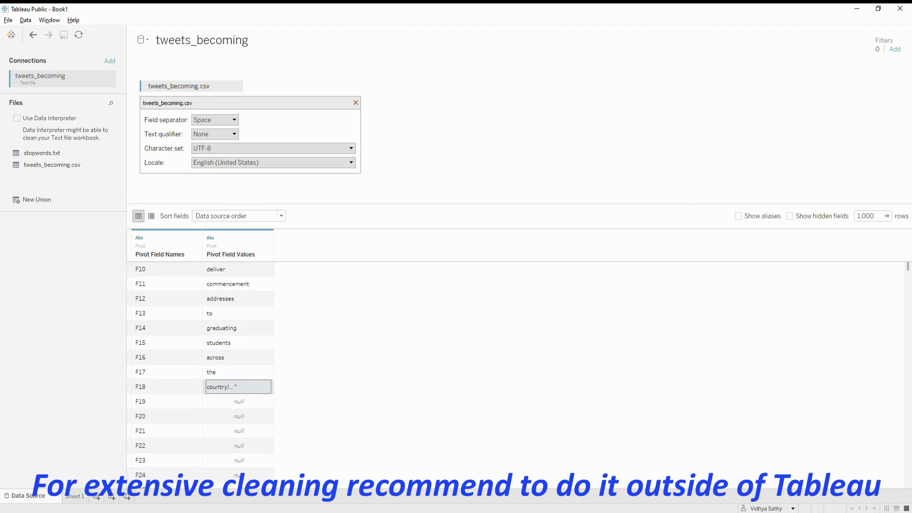
# On Sheet 1, create a calculated field named Words that strips punctuation from Pivot Field Values with CONTAINS and REPLACE and lowercases them with LOWER.
pyautogui.click(72, 497)
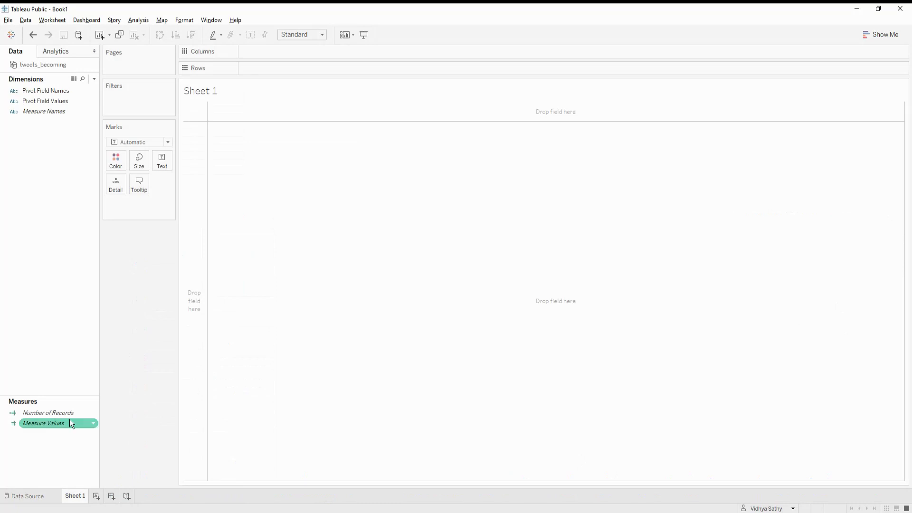
pyautogui.rightClick(24, 174)
pyautogui.click(38, 181)
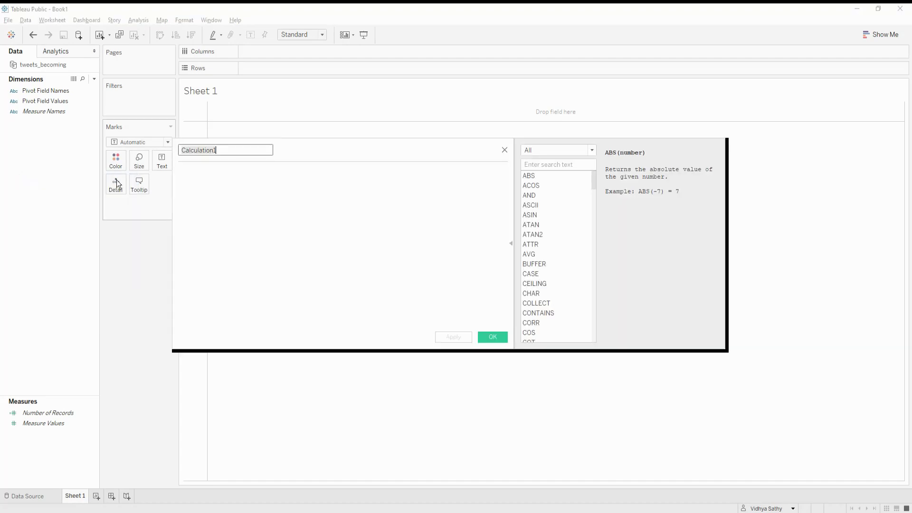
pyautogui.write('Words')
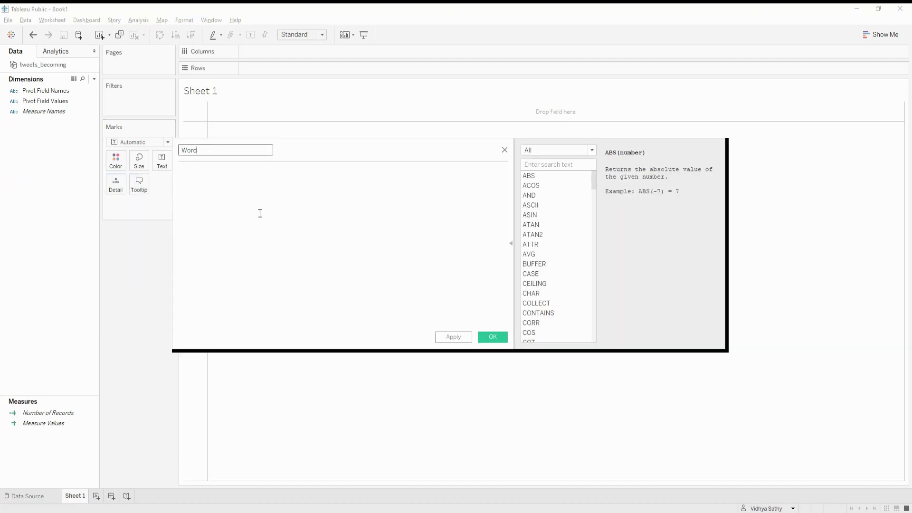
pyautogui.click(261, 213)
pyautogui.hotkey('ctrl', 'v')
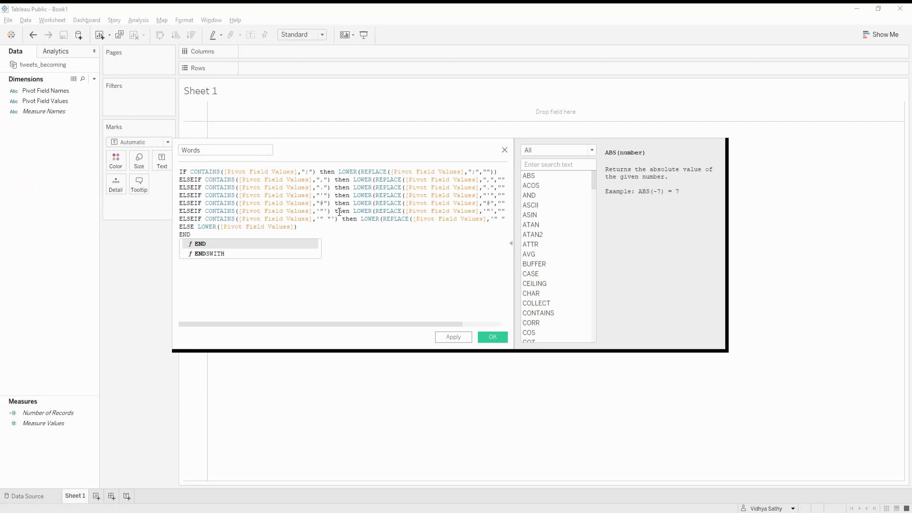
pyautogui.click(391, 300)
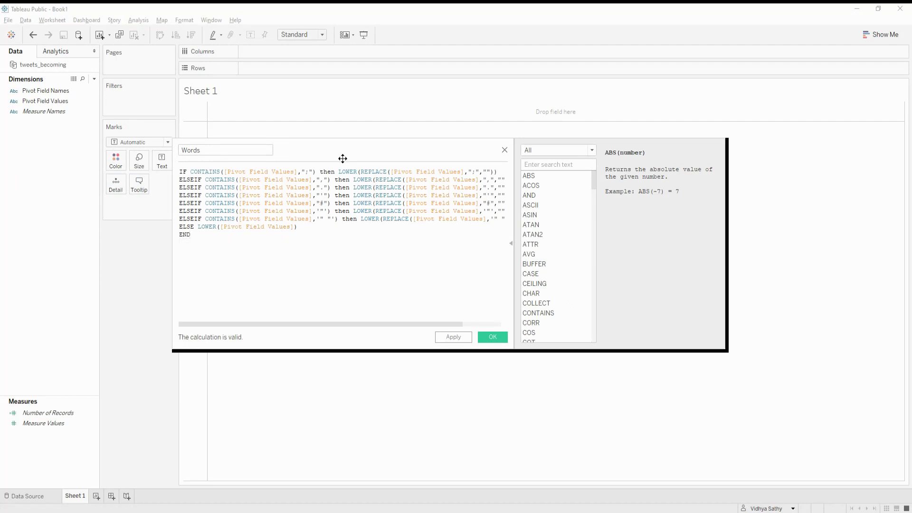
pyautogui.click(308, 172)
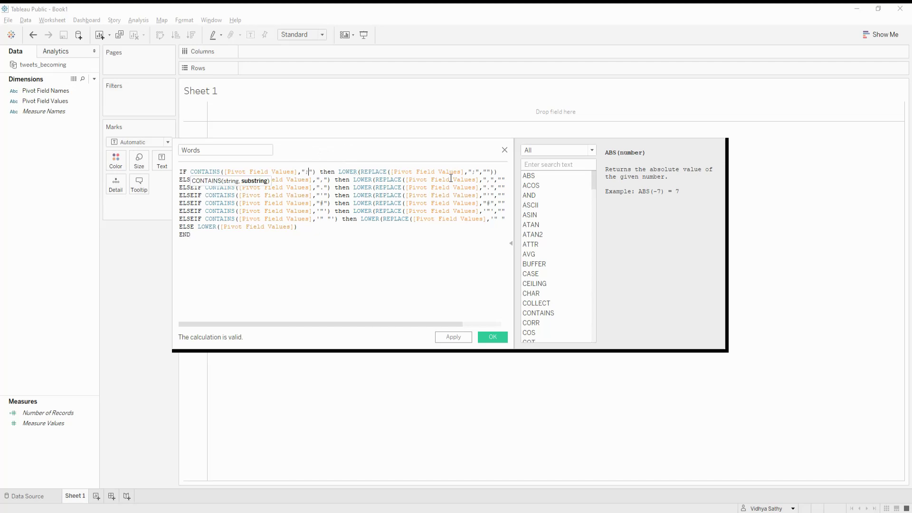
pyautogui.click(485, 173)
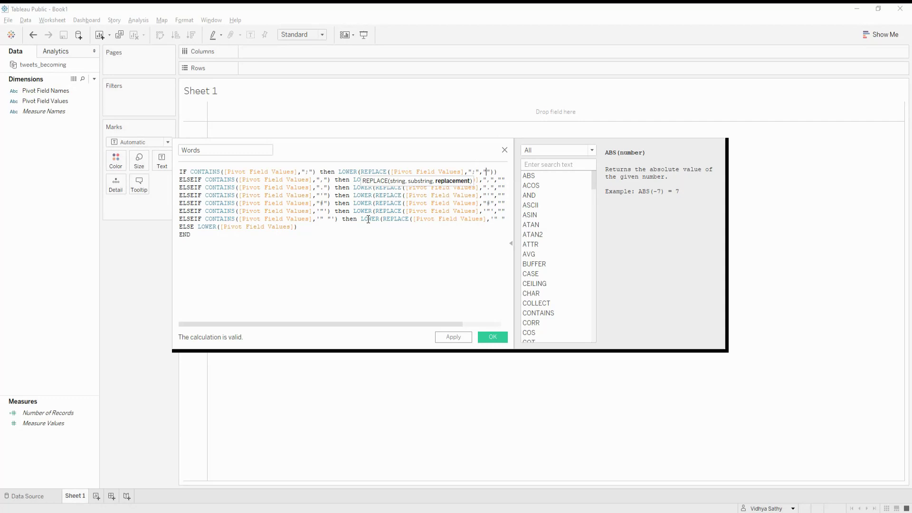
pyautogui.click(493, 337)
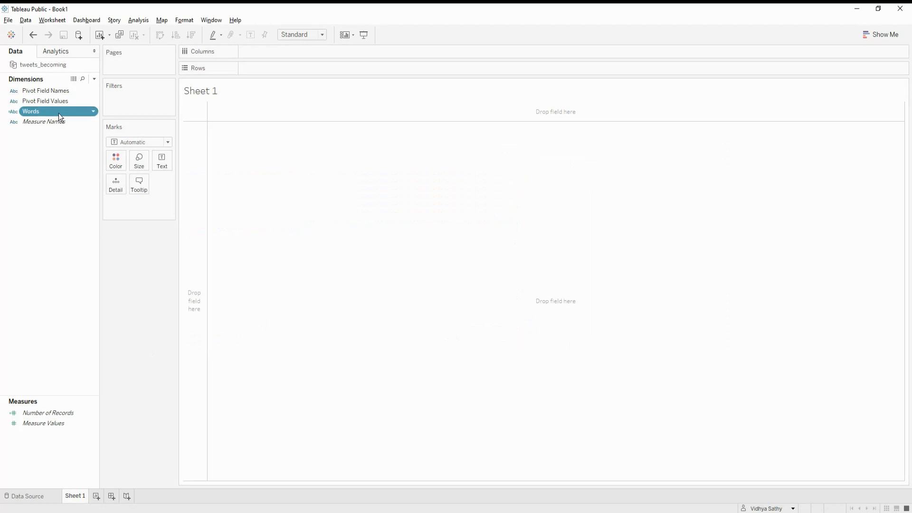
# Show the Words field as text marks and colour them by Number of Records aggregated as Count.
pyautogui.moveTo(60, 111); pyautogui.dragTo(161, 162)
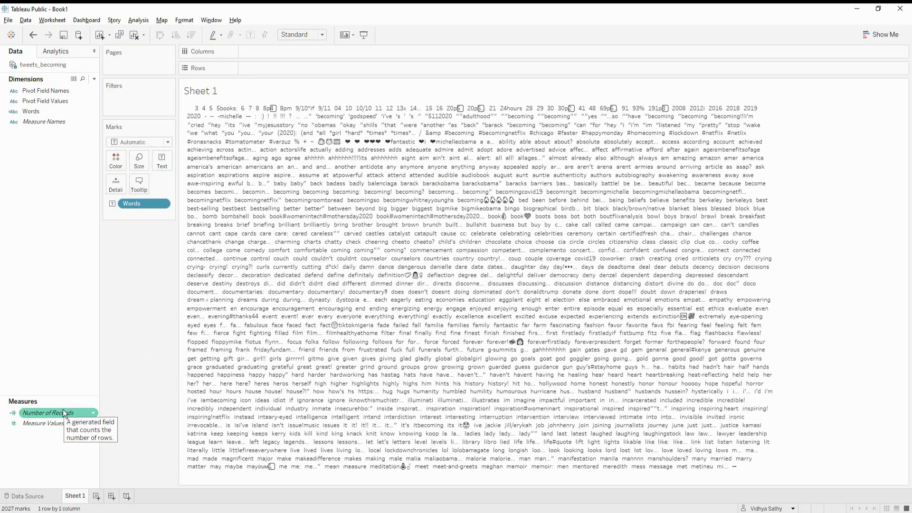
pyautogui.moveTo(59, 414); pyautogui.dragTo(120, 169)
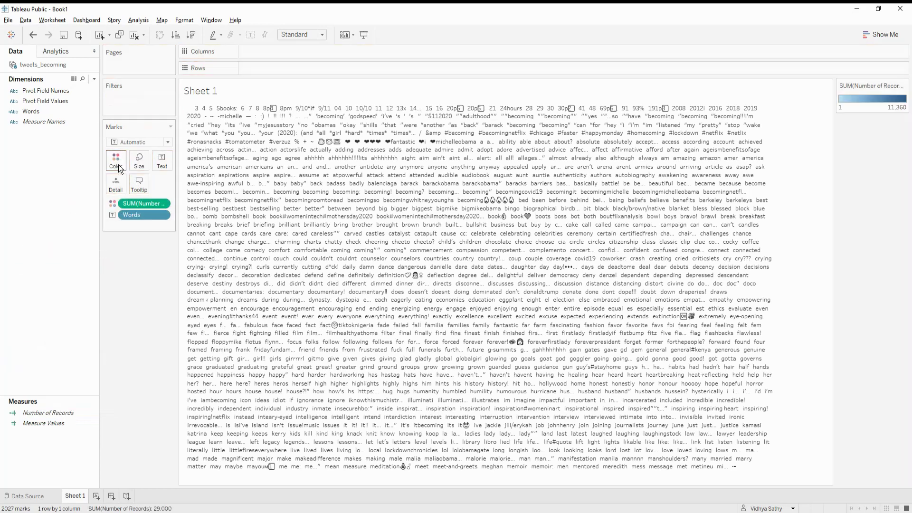
pyautogui.click(166, 202)
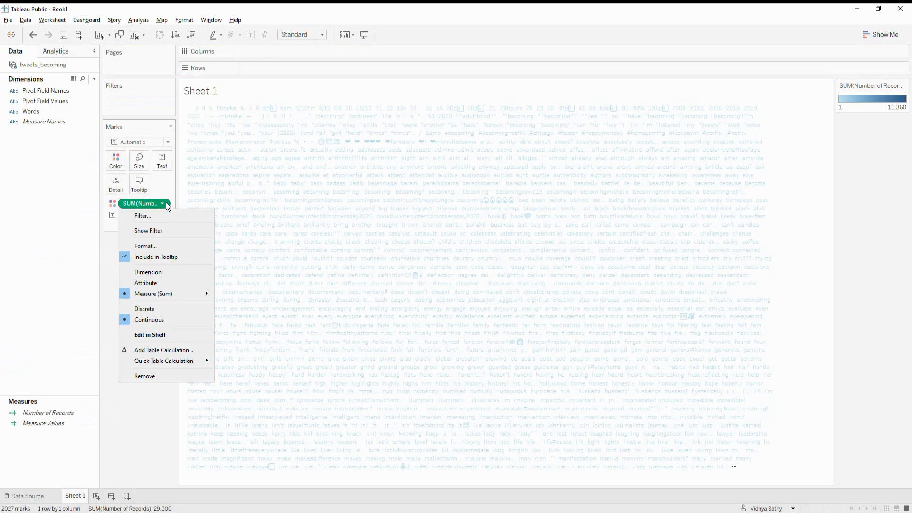
pyautogui.moveTo(180, 297)
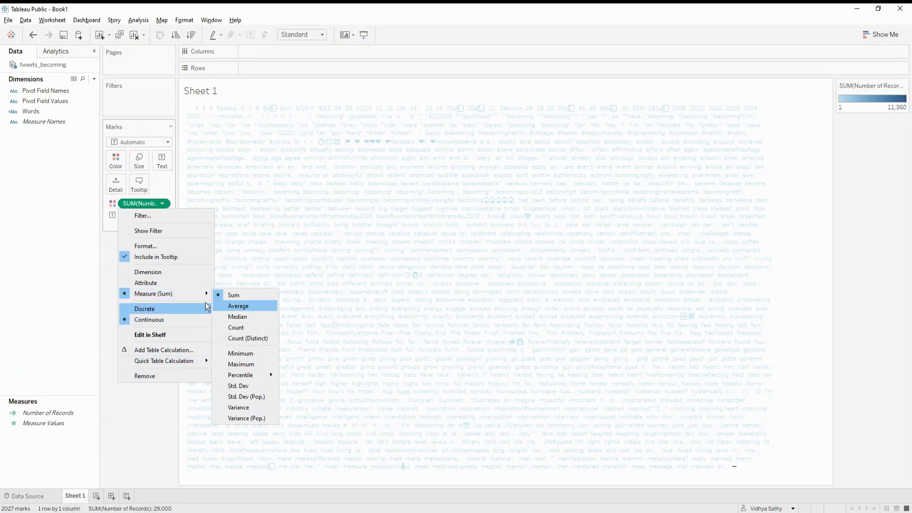
pyautogui.click(230, 326)
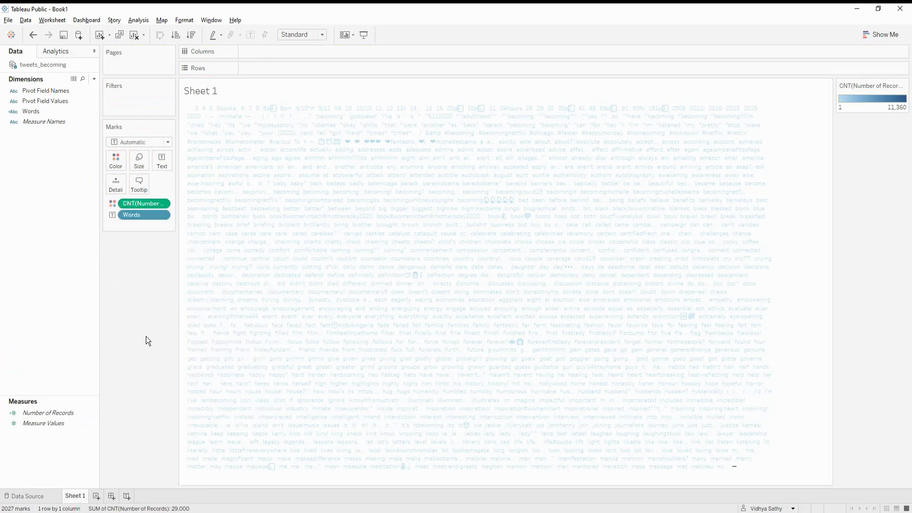
# Size the marks by Number of Records aggregated as Count.
pyautogui.click(54, 410)
pyautogui.moveTo(54, 411); pyautogui.dragTo(140, 162)
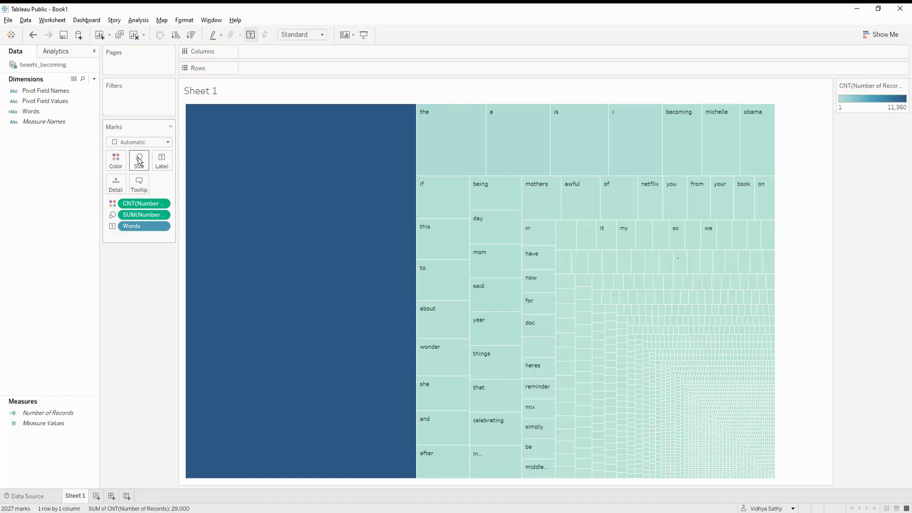
pyautogui.click(162, 215)
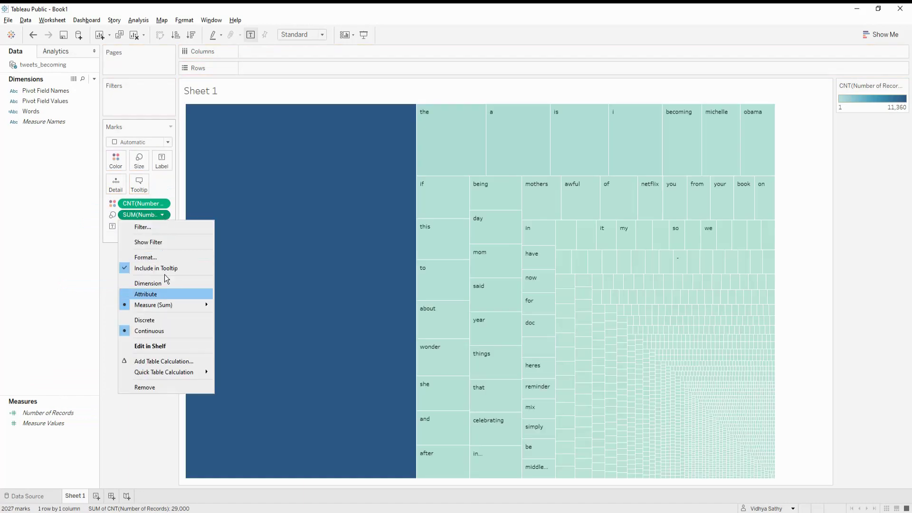
pyautogui.moveTo(177, 304)
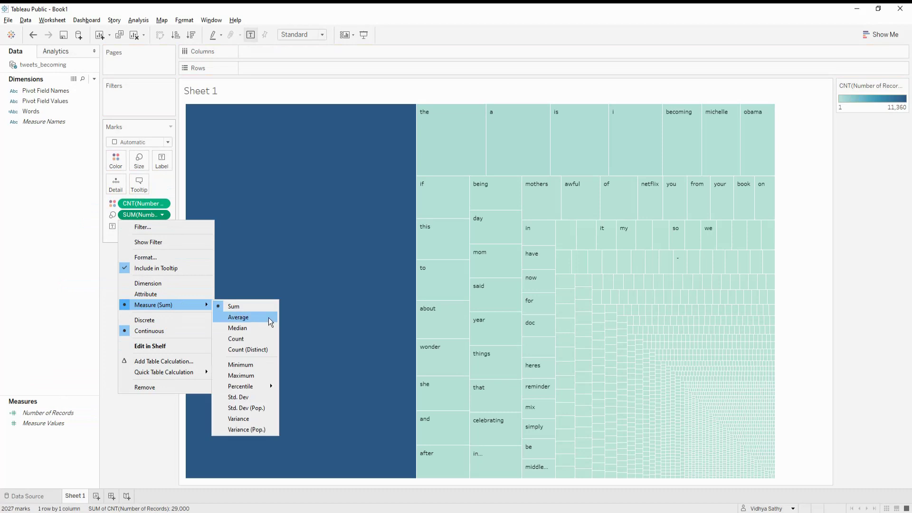
pyautogui.click(259, 340)
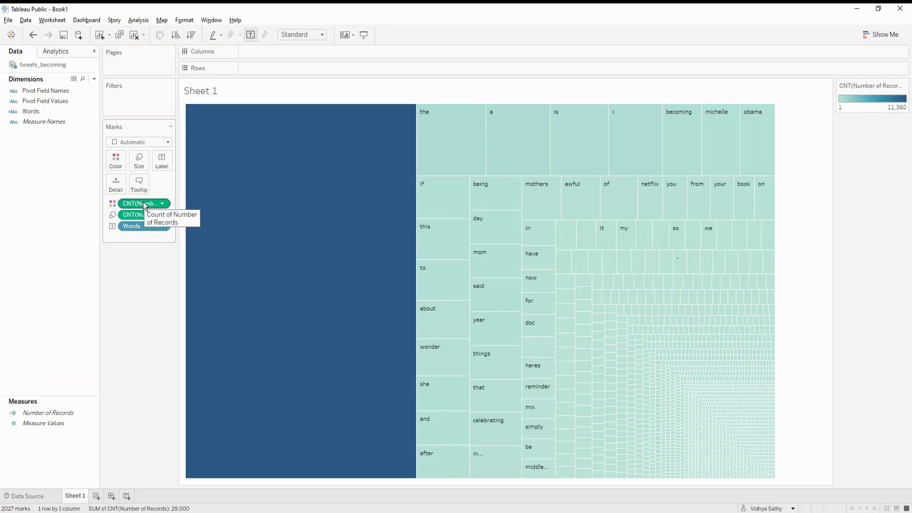
# Change the mark type of Sheet 1 from Automatic to Text.
pyautogui.click(168, 142)
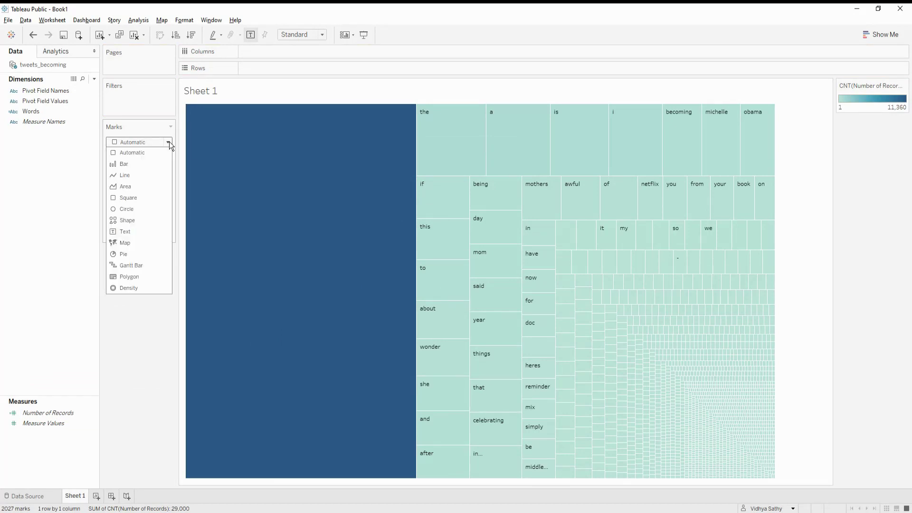
pyautogui.click(148, 232)
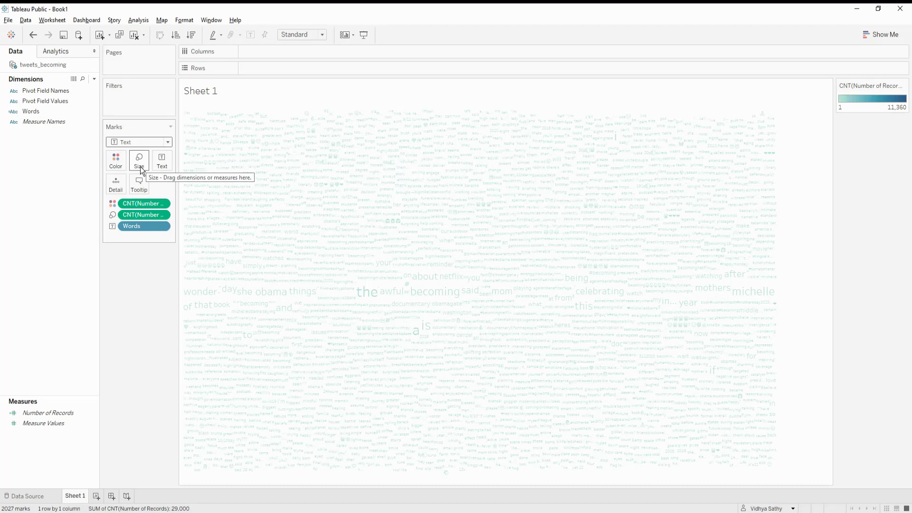
# Connect to the text file stopwords.txt as a new data source.
pyautogui.click(27, 20)
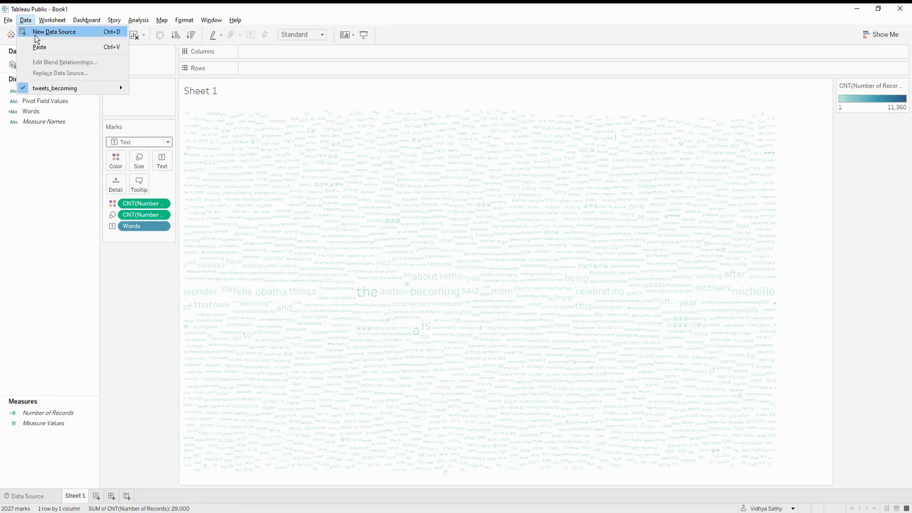
pyautogui.click(40, 32)
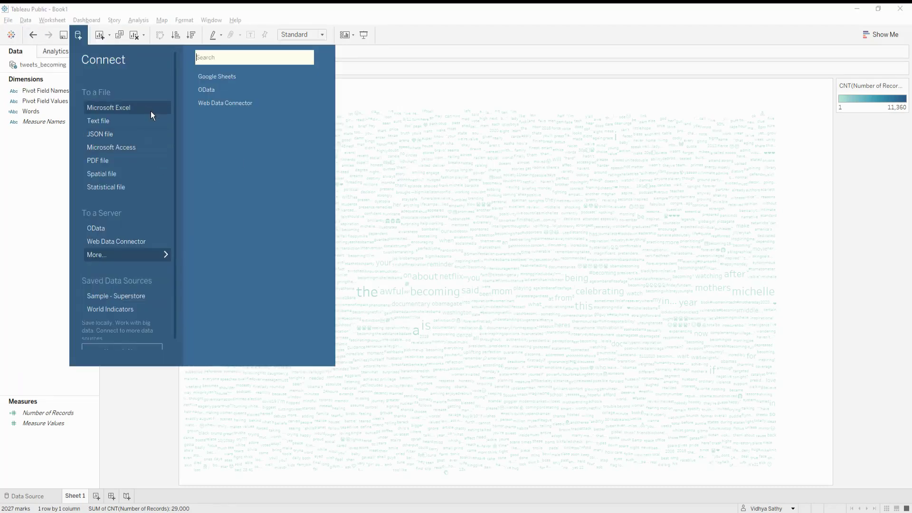
pyautogui.click(139, 121)
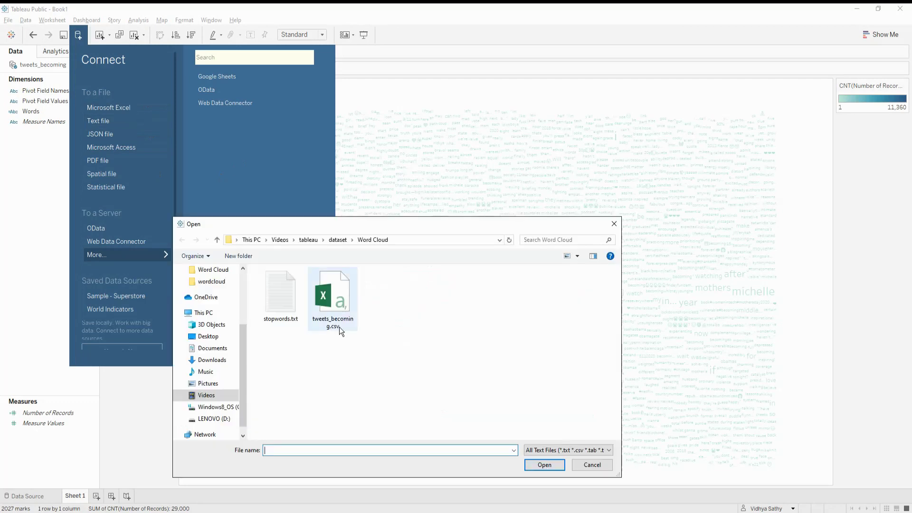
pyautogui.click(291, 310)
pyautogui.click(546, 465)
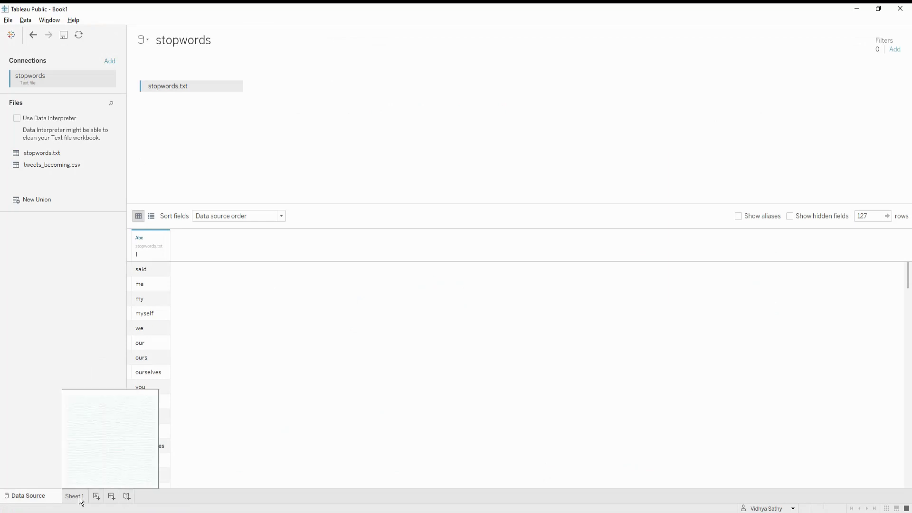
# Rename the only column of the stopwords data source to Words.
pyautogui.click(163, 239)
pyautogui.click(182, 252)
pyautogui.write('Words')
pyautogui.press('Return')
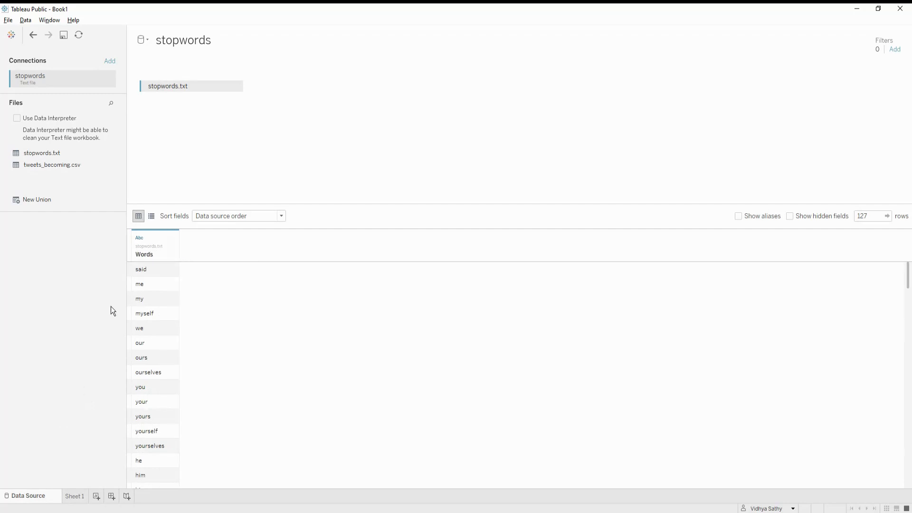
# On Sheet 1, add a filter on the stopwords source's Words field that excludes every value except Null.
pyautogui.click(77, 496)
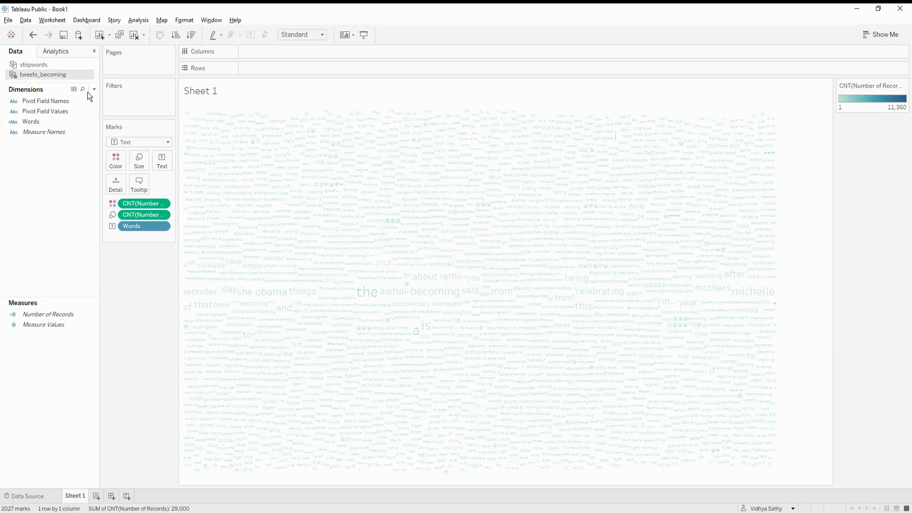
pyautogui.click(45, 65)
pyautogui.moveTo(39, 111); pyautogui.dragTo(125, 98)
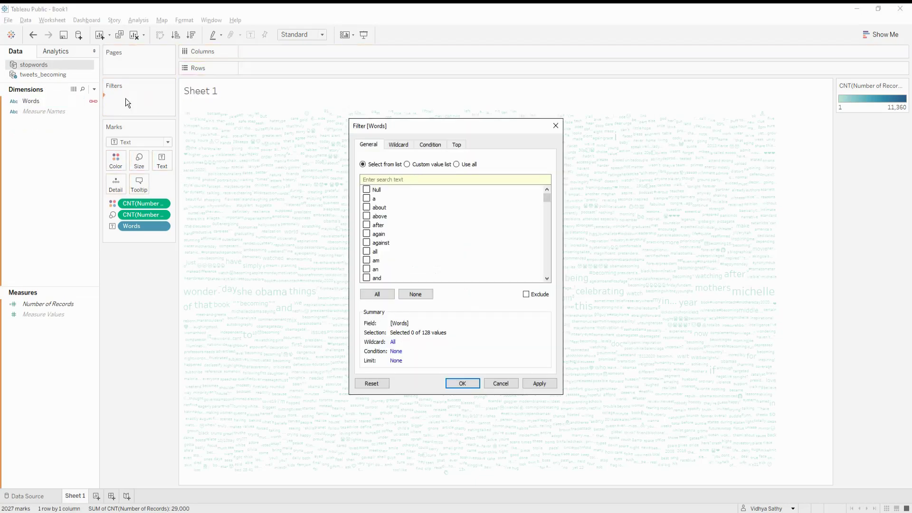
pyautogui.click(540, 294)
pyautogui.click(380, 294)
pyautogui.click(366, 190)
pyautogui.click(464, 384)
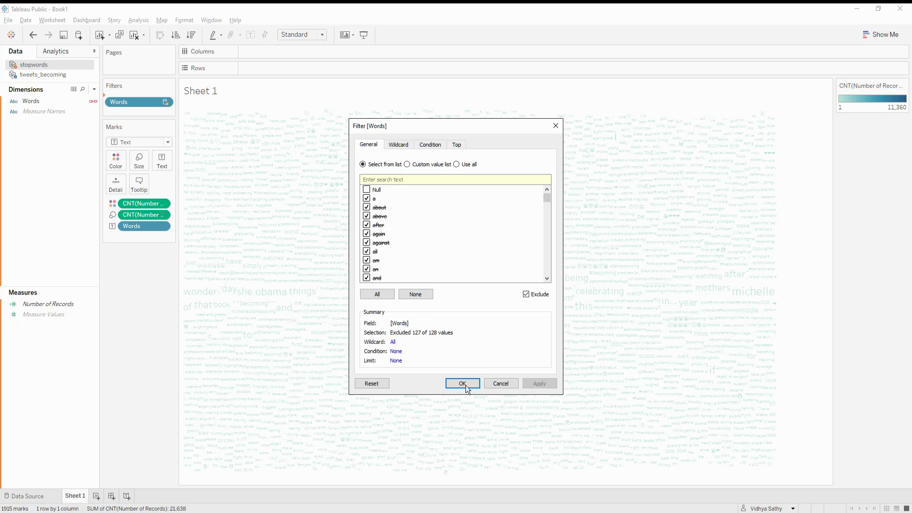
pyautogui.click(464, 384)
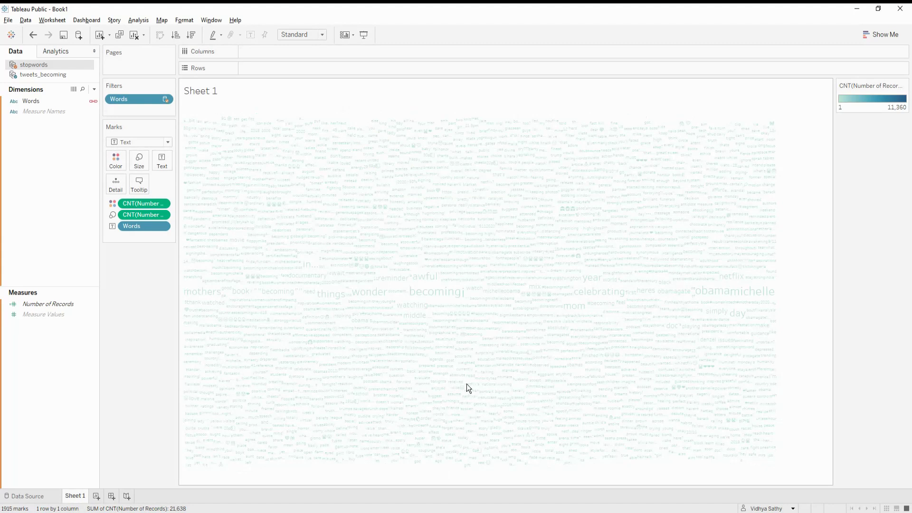
# Filter the tweets_becoming Words field by the condition that the Count of Number of Records is greater than 20.
pyautogui.moveTo(415, 308)
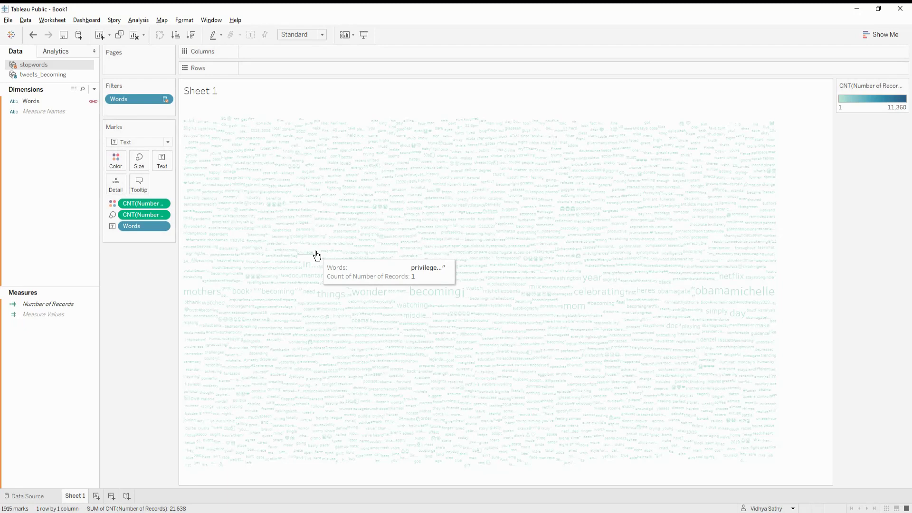
pyautogui.click(57, 74)
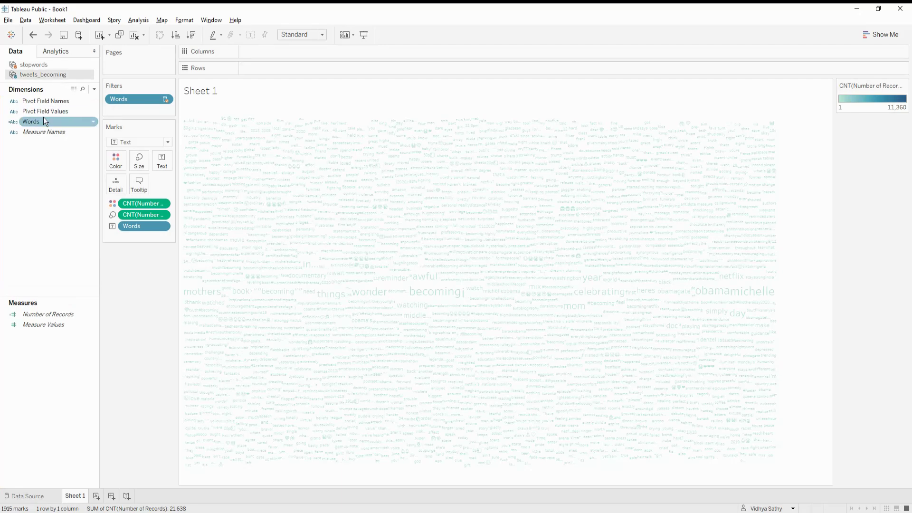
pyautogui.moveTo(39, 122); pyautogui.dragTo(125, 112)
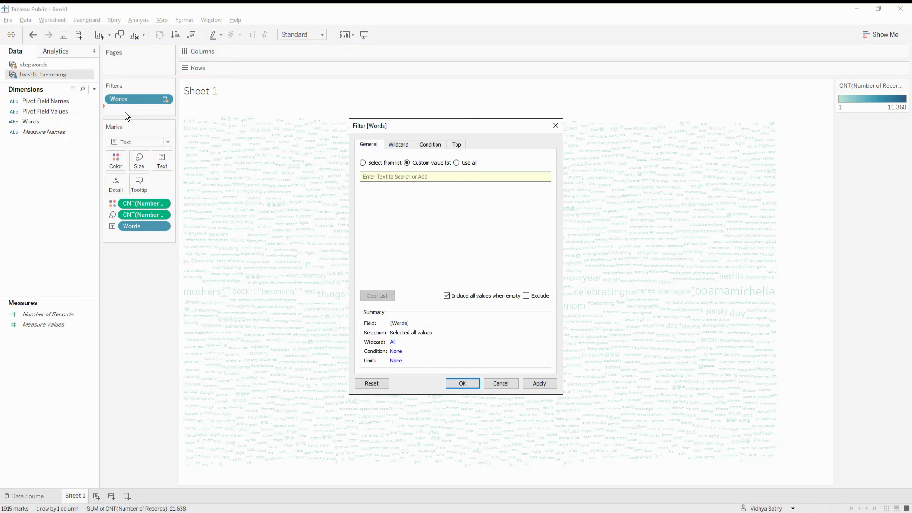
pyautogui.click(434, 145)
pyautogui.click(384, 171)
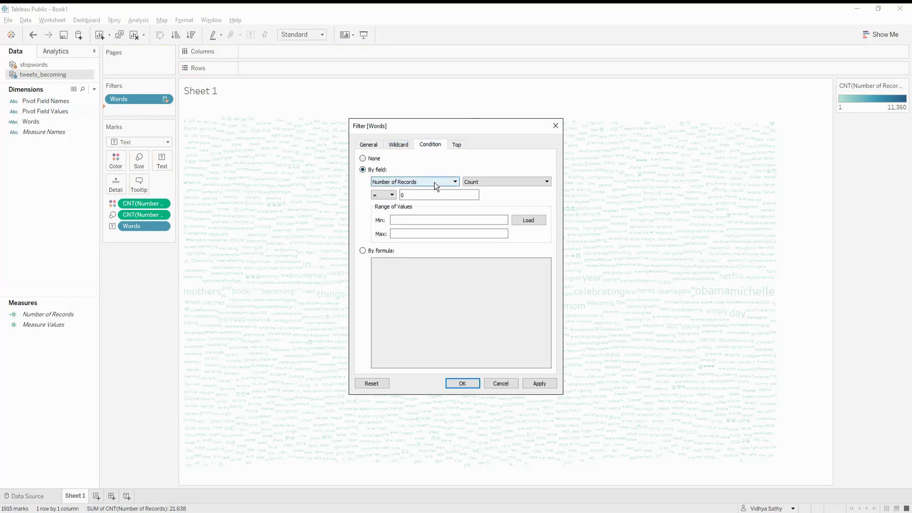
pyautogui.click(390, 195)
pyautogui.click(386, 230)
pyautogui.doubleClick(415, 195)
pyautogui.write('2')
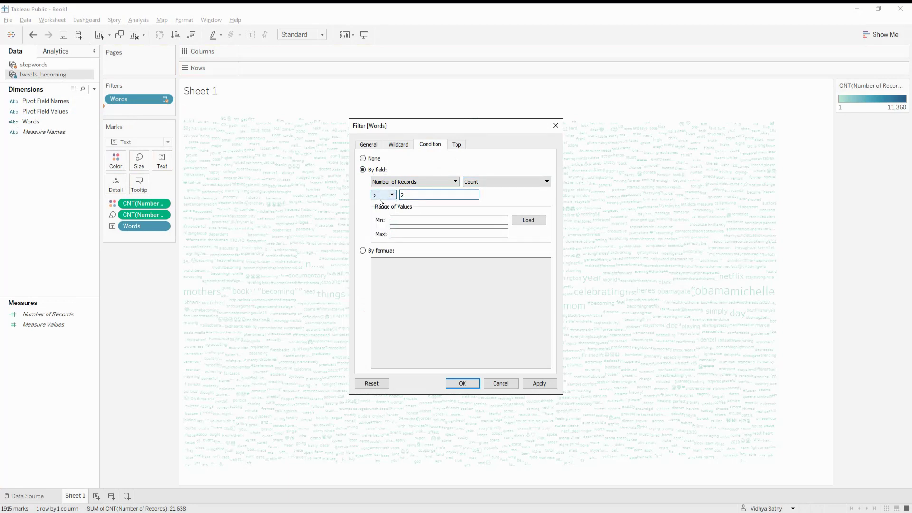
pyautogui.write('0')
pyautogui.click(543, 383)
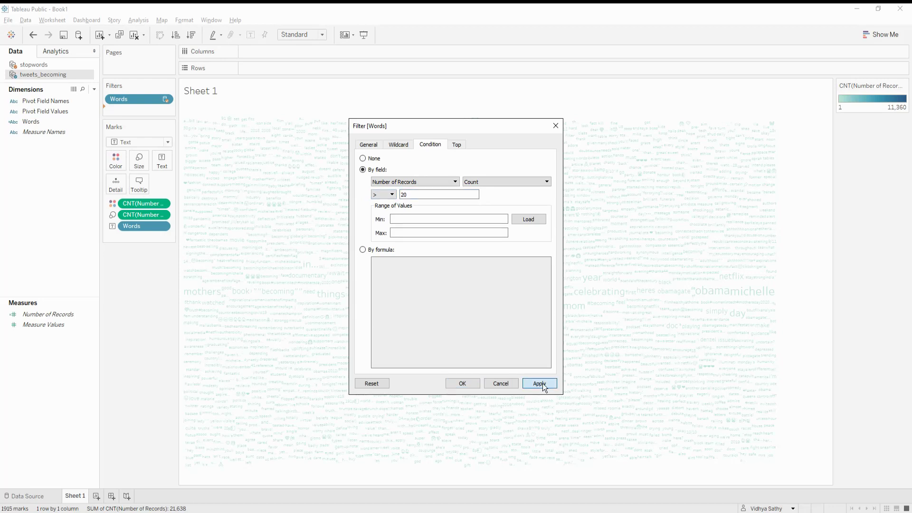
pyautogui.click(449, 382)
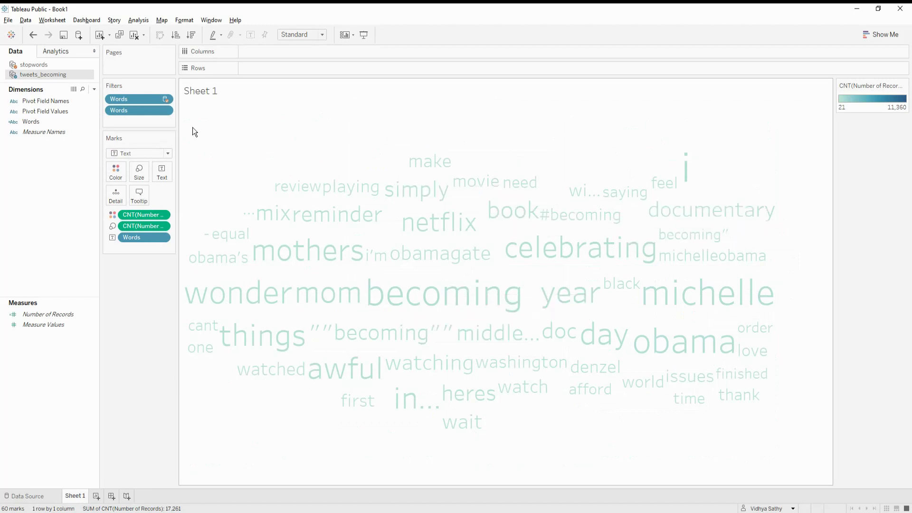
# Exclude the words "i" and "i'm" from the word cloud.
pyautogui.click(684, 172)
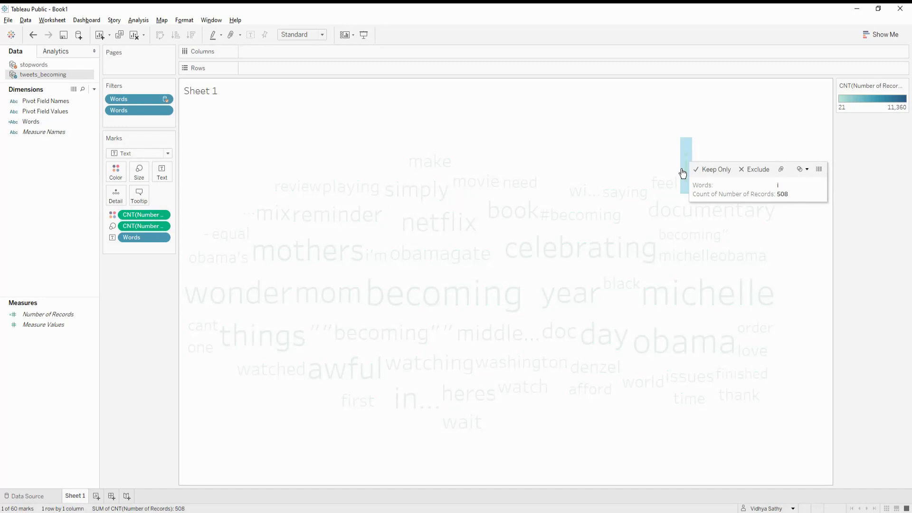
pyautogui.click(751, 172)
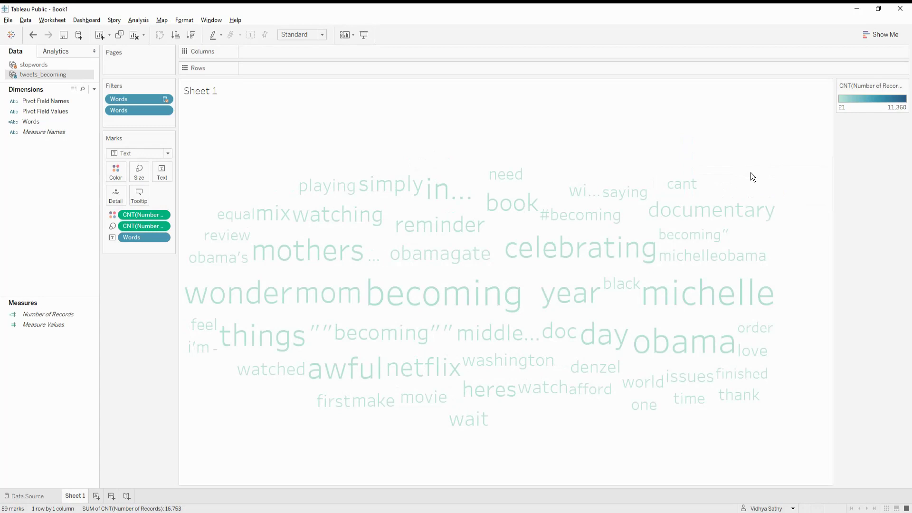
pyautogui.moveTo(674, 296)
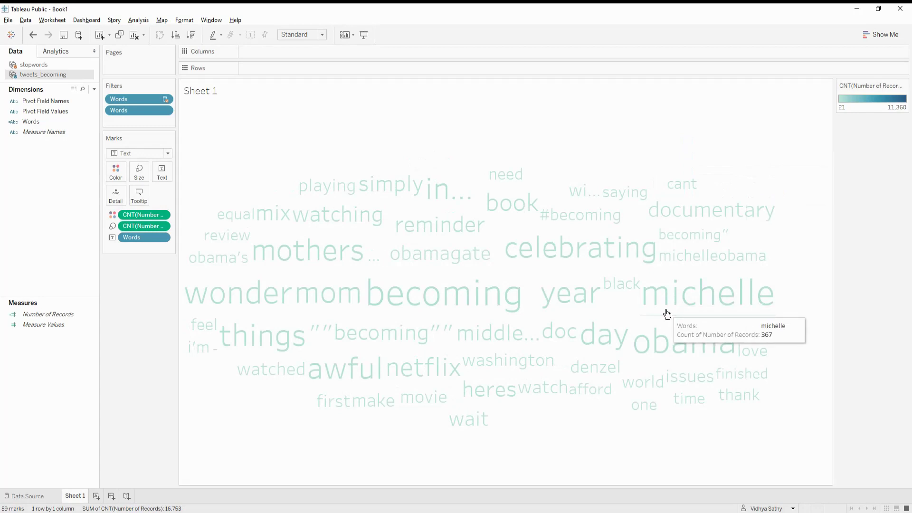
pyautogui.moveTo(520, 364)
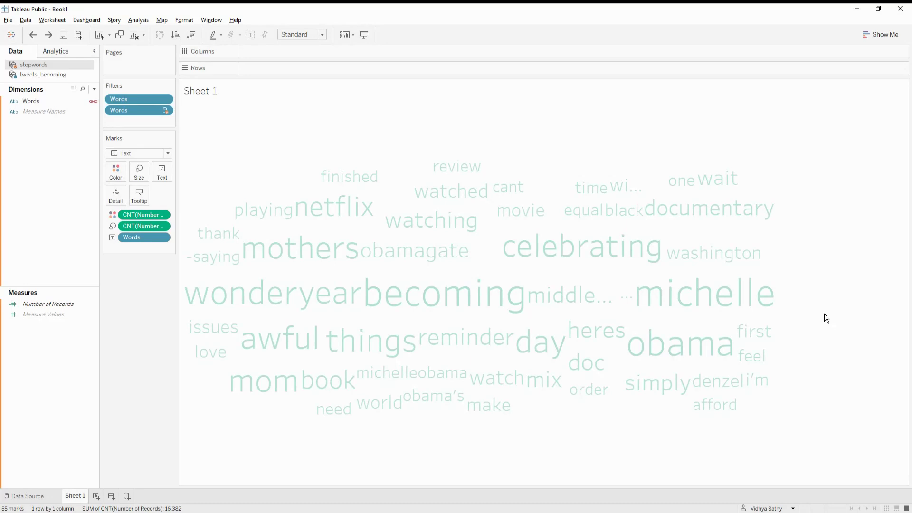
pyautogui.moveTo(761, 381)
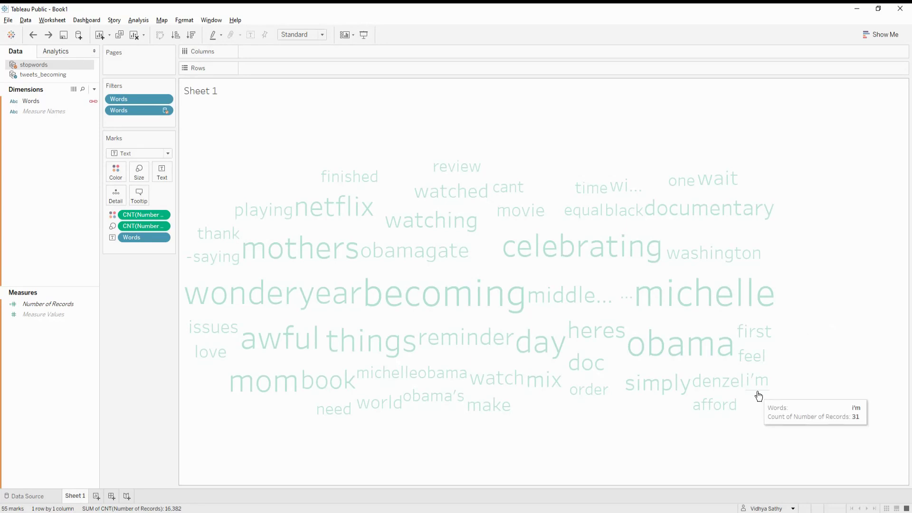
pyautogui.rightClick(761, 383)
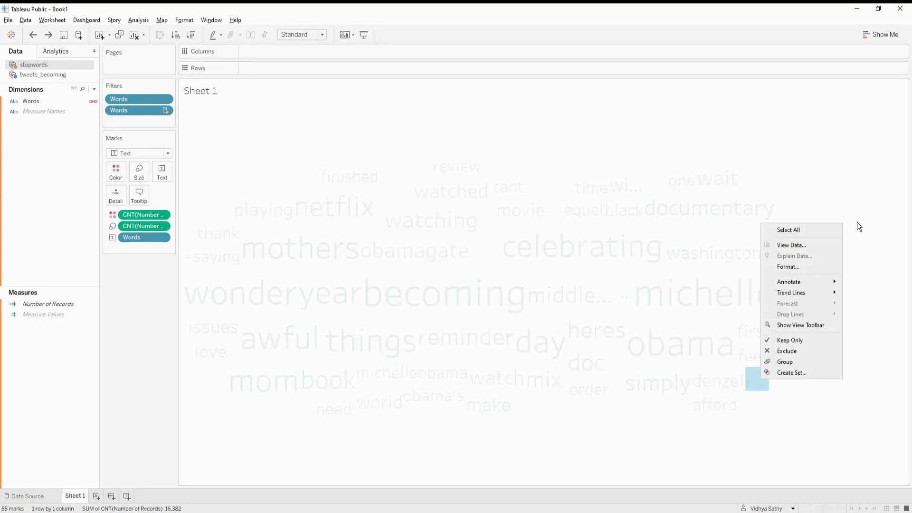
pyautogui.click(792, 351)
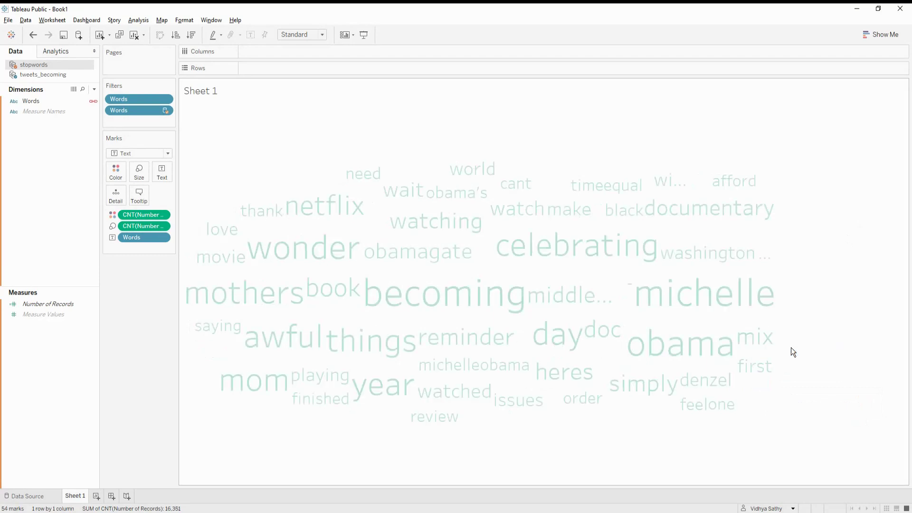
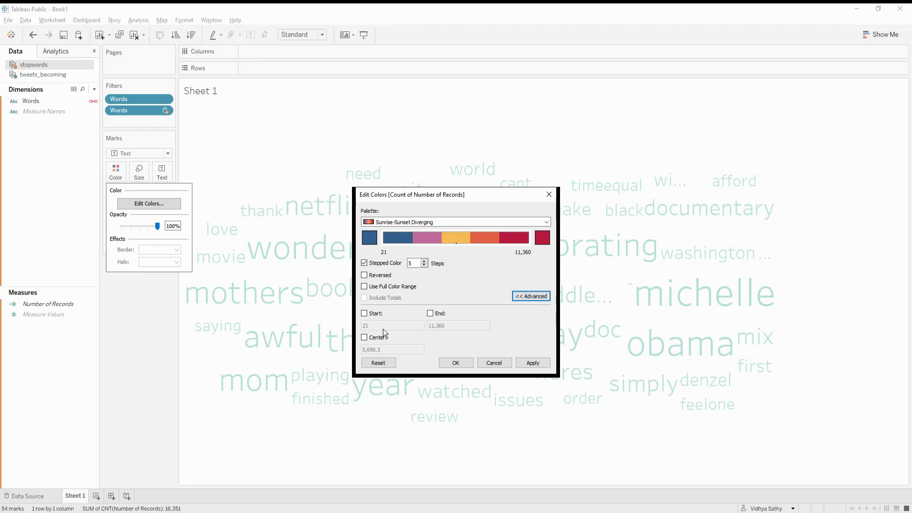
# Set the end of the colour range to 500 and apply the Sunrise-Sunset Diverging palette with 5 stepped colours.
pyautogui.click(431, 313)
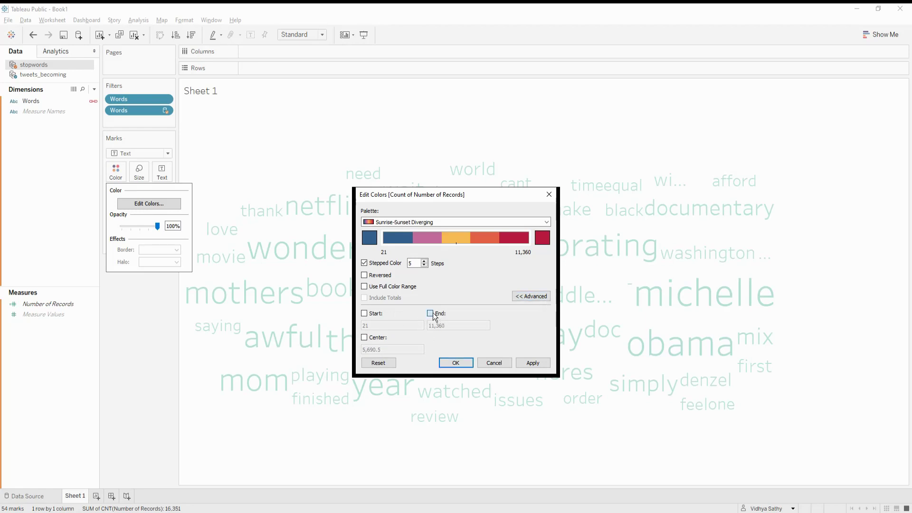
pyautogui.click(448, 325)
pyautogui.hotkey('ctrl', 'a')
pyautogui.write('500')
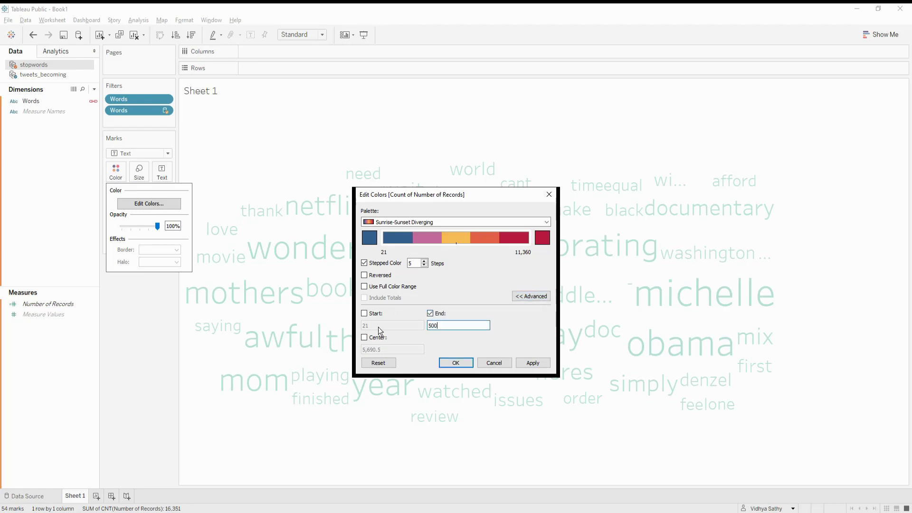
pyautogui.click(542, 364)
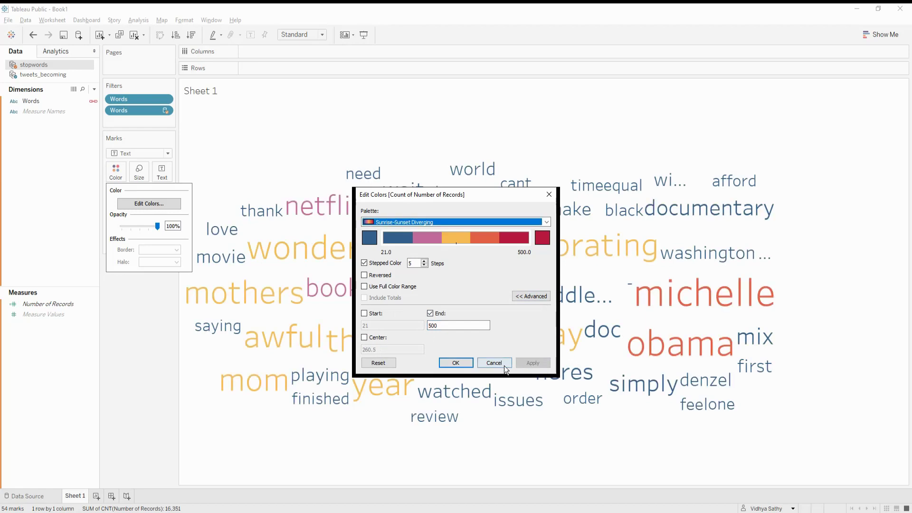
pyautogui.click(456, 362)
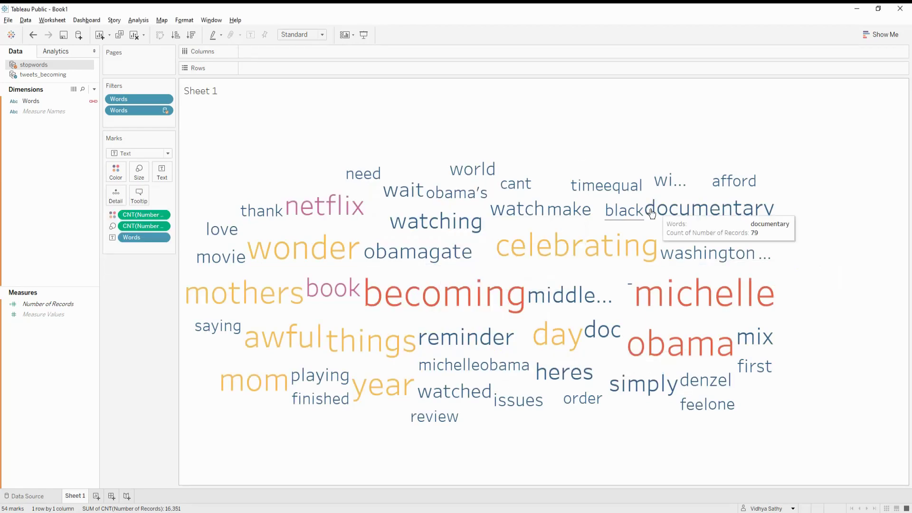
# Exclude the truncated word "wi…" from the word cloud.
pyautogui.rightClick(668, 182)
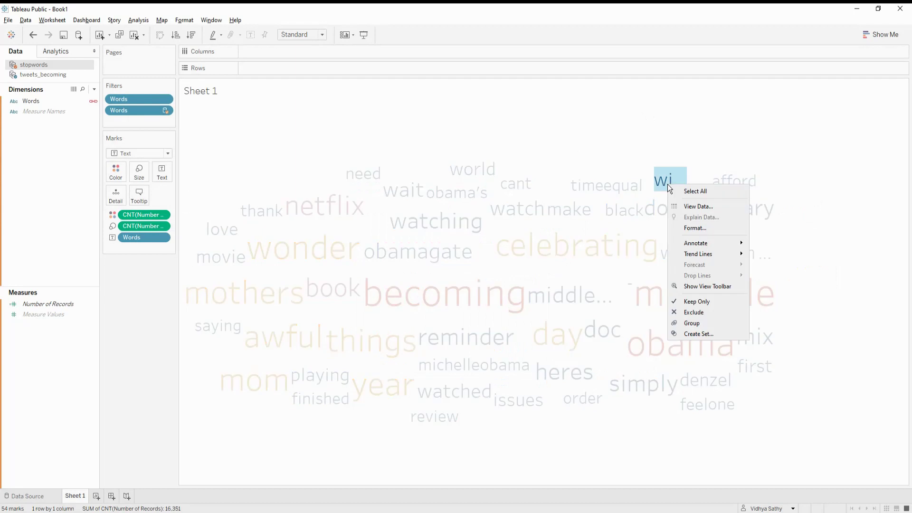
pyautogui.click(691, 313)
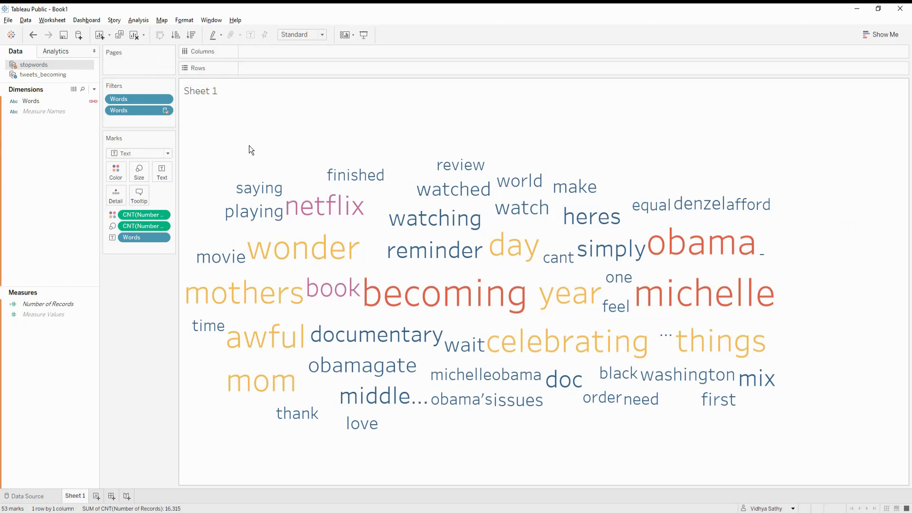
# Replace the sheet title's text with: Whats Twitter talking about "Becoming"?
pyautogui.doubleClick(221, 92)
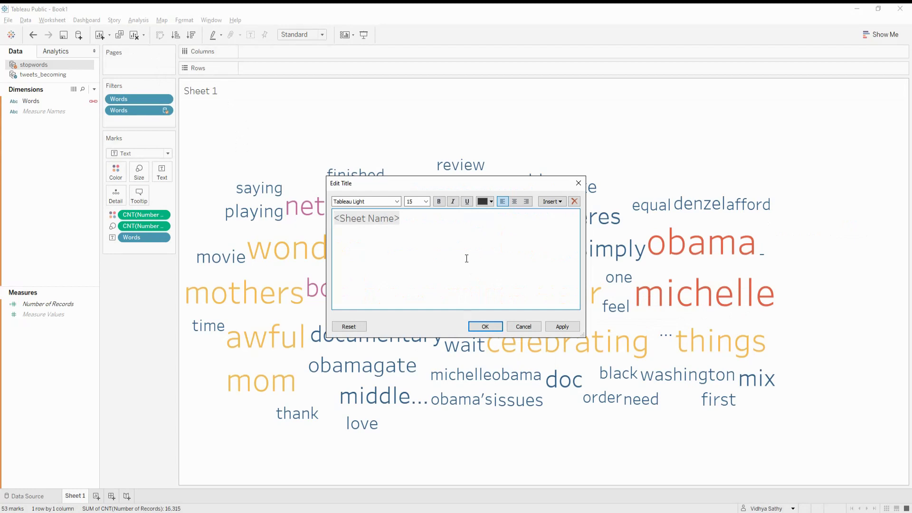
pyautogui.moveTo(443, 224); pyautogui.dragTo(257, 216)
pyautogui.write('Whats Tw')
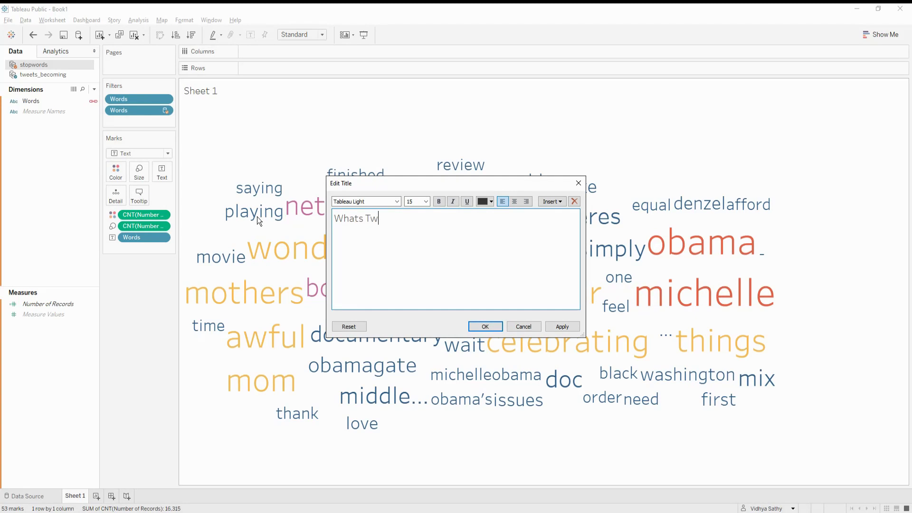
pyautogui.write('itter talking about "Becoi')
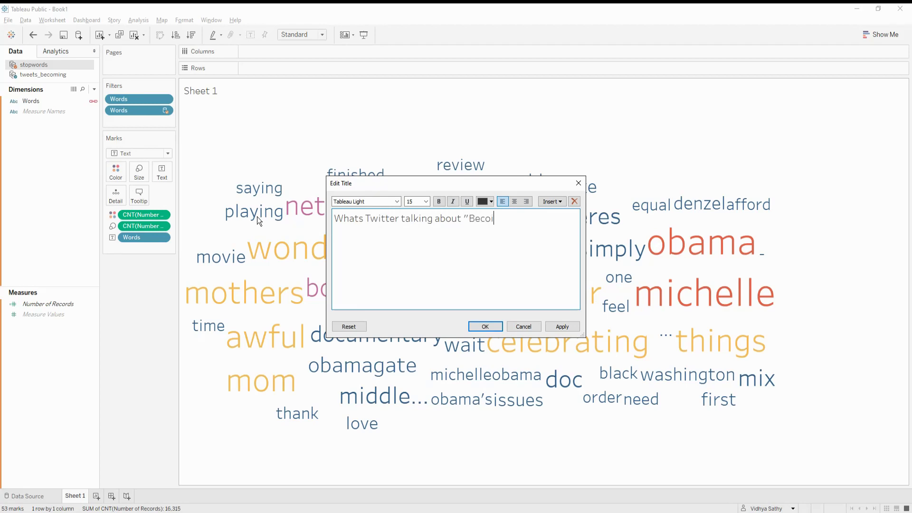
pyautogui.press('BackSpace')
pyautogui.write('ming"?')
# Format the whole sheet title as bold, italic, size 26 and centred, and apply it to the sheet.
pyautogui.hotkey('ctrl', 'a')
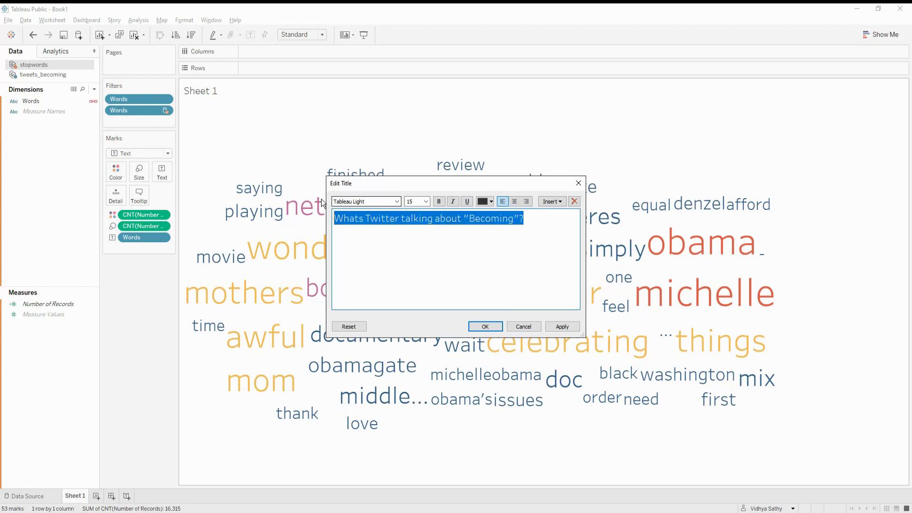
pyautogui.click(439, 202)
pyautogui.click(426, 202)
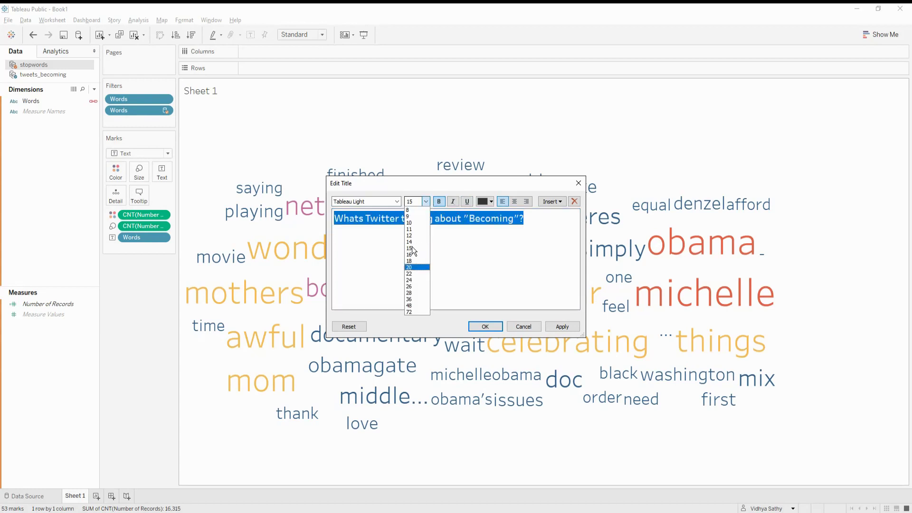
pyautogui.click(413, 287)
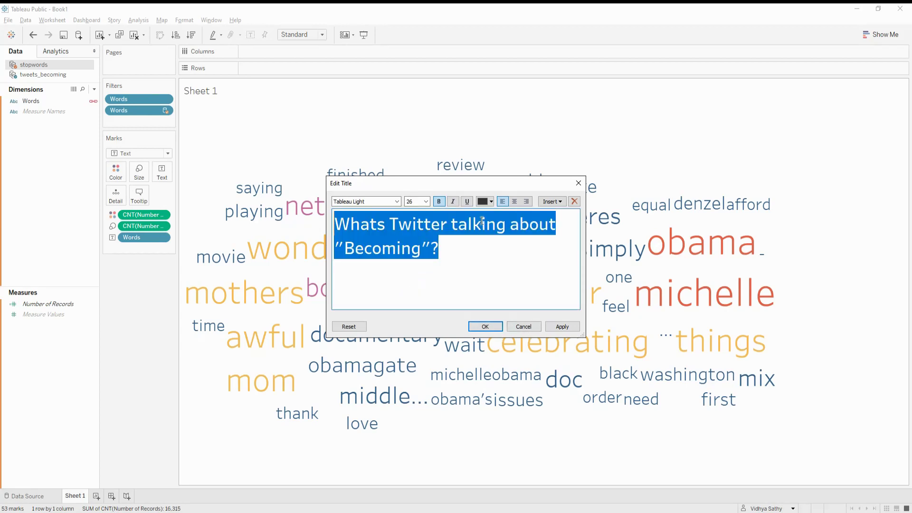
pyautogui.click(514, 202)
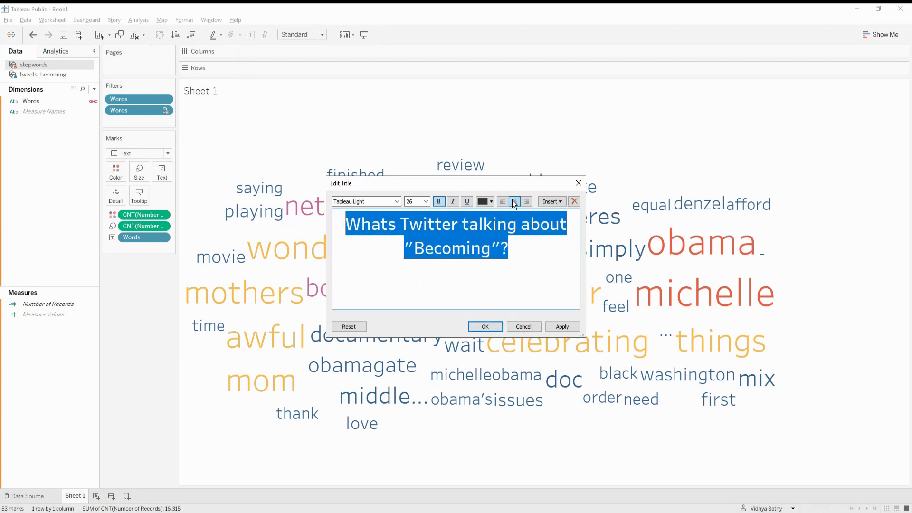
pyautogui.click(452, 202)
pyautogui.click(566, 326)
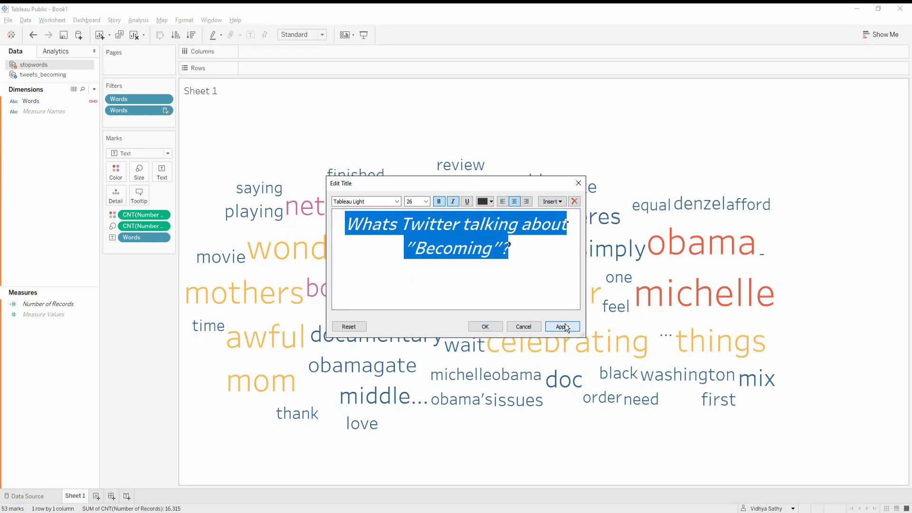
pyautogui.click(487, 326)
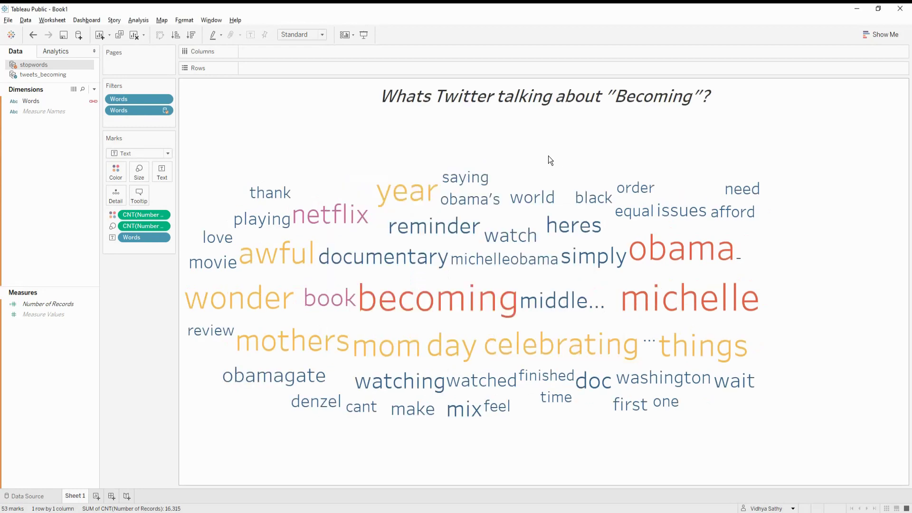